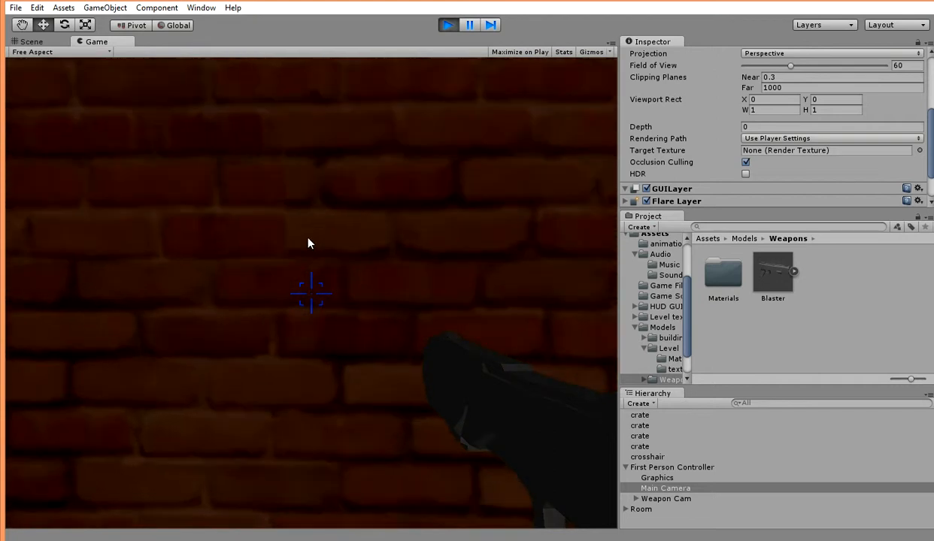
Test the player's movement and the weapon view near the brick wall in play mode, and stop the game
key("s")
key("s")
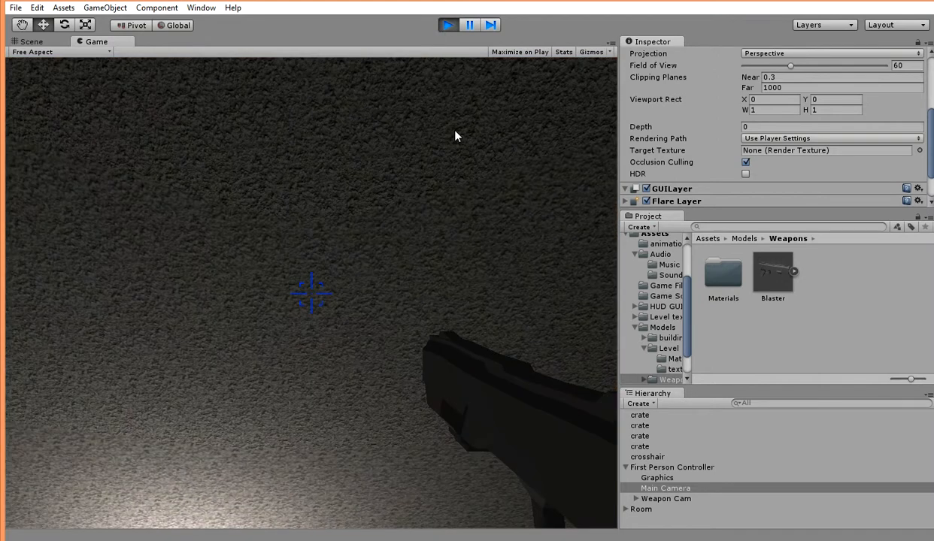
left_click(448, 26)
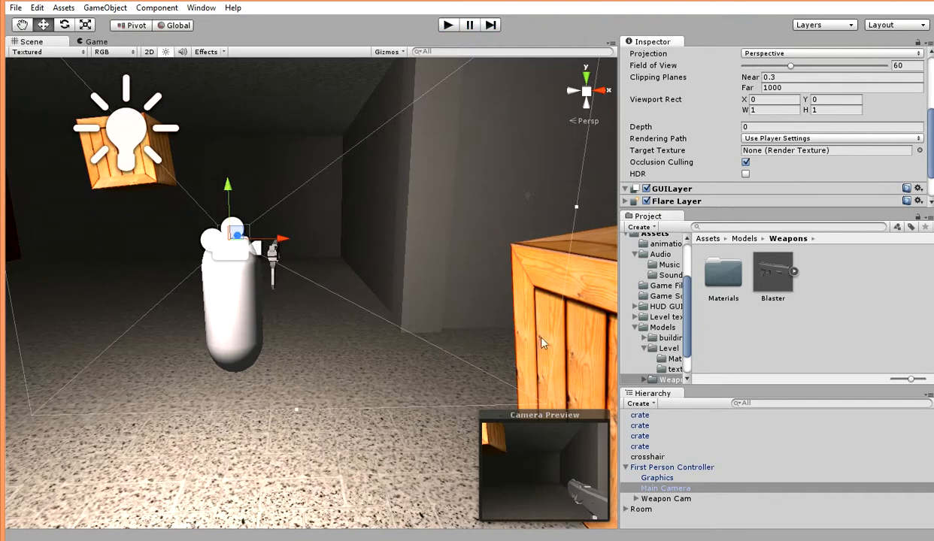
Assign the Weapon object under Weapon Cam to the weapon cam layer
left_click(635, 498)
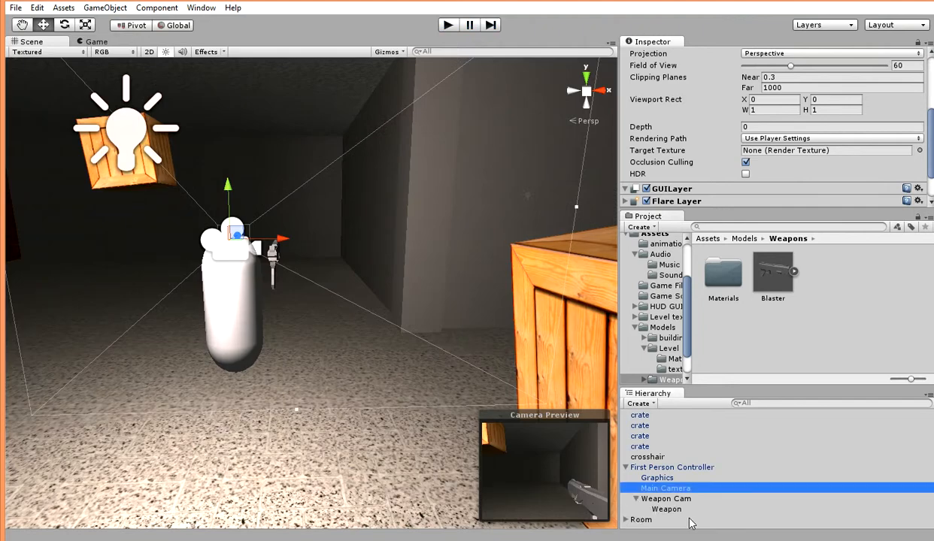
left_click(672, 509)
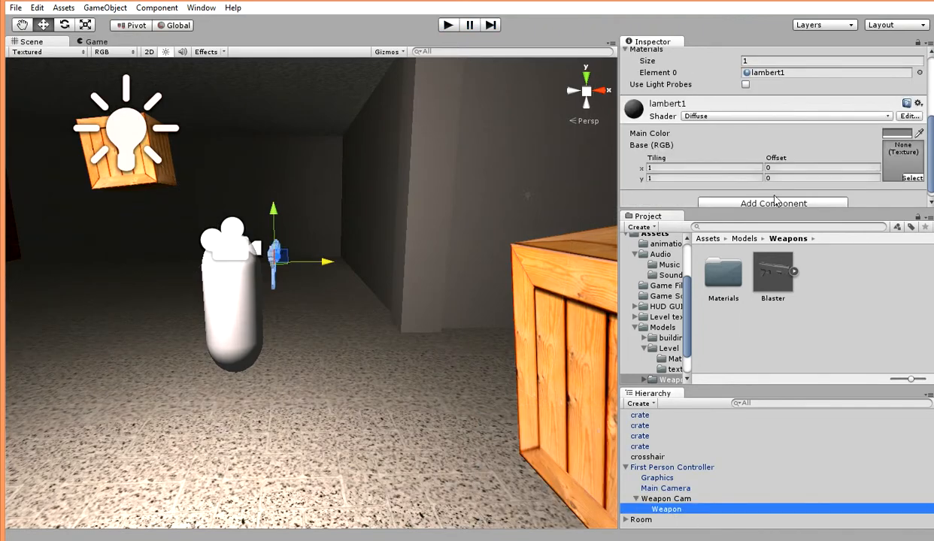
scroll(805, 69, "up", 5)
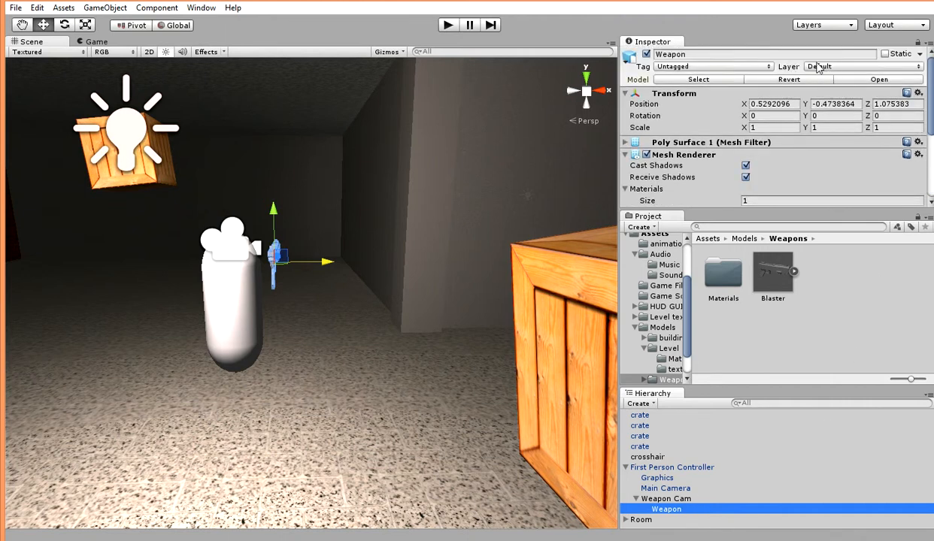
left_click(848, 67)
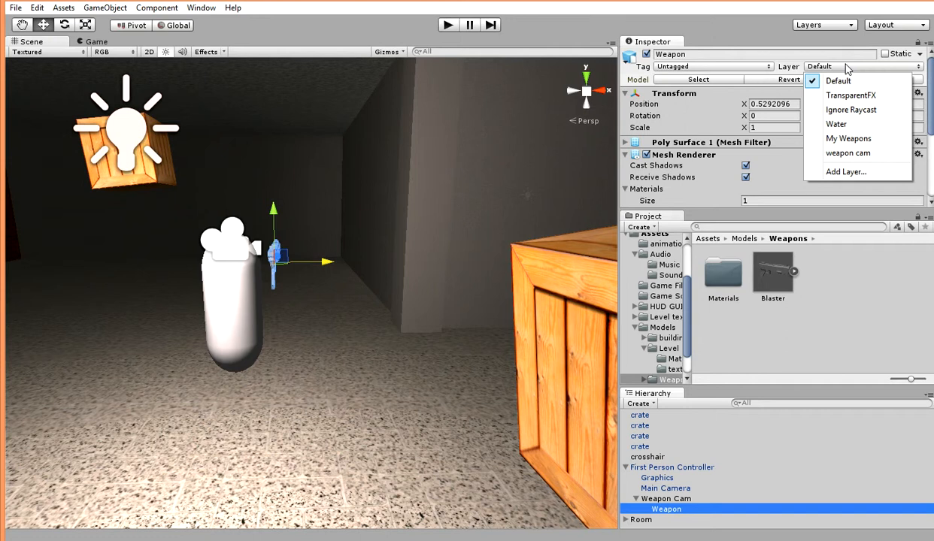
left_click(874, 154)
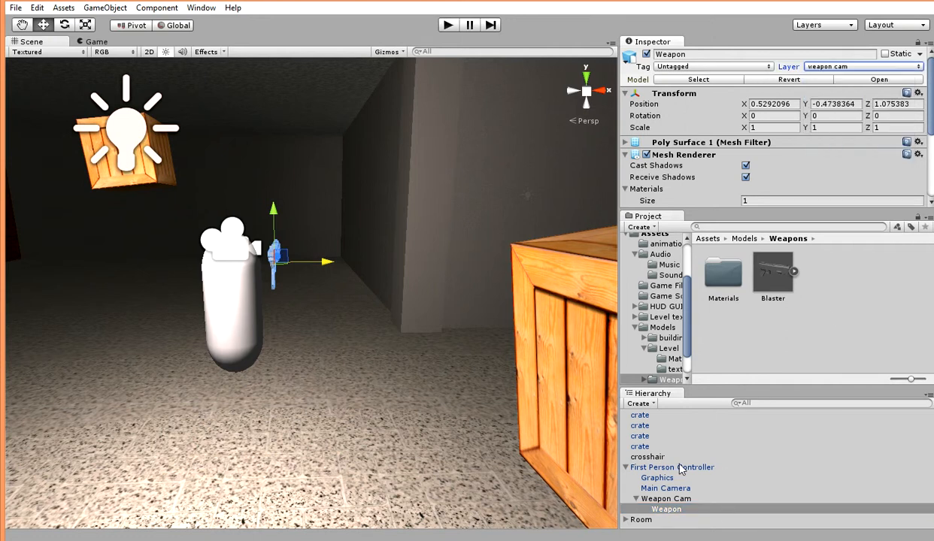
Check the Weapon Cam's settings and playtest the scene, walking up to walls to examine how the weapon renders
left_click(672, 498)
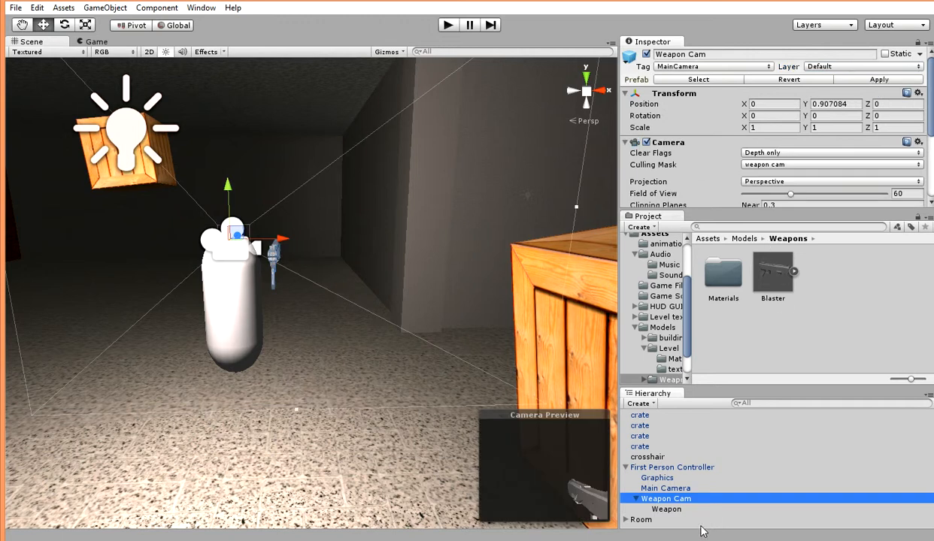
left_click(447, 25)
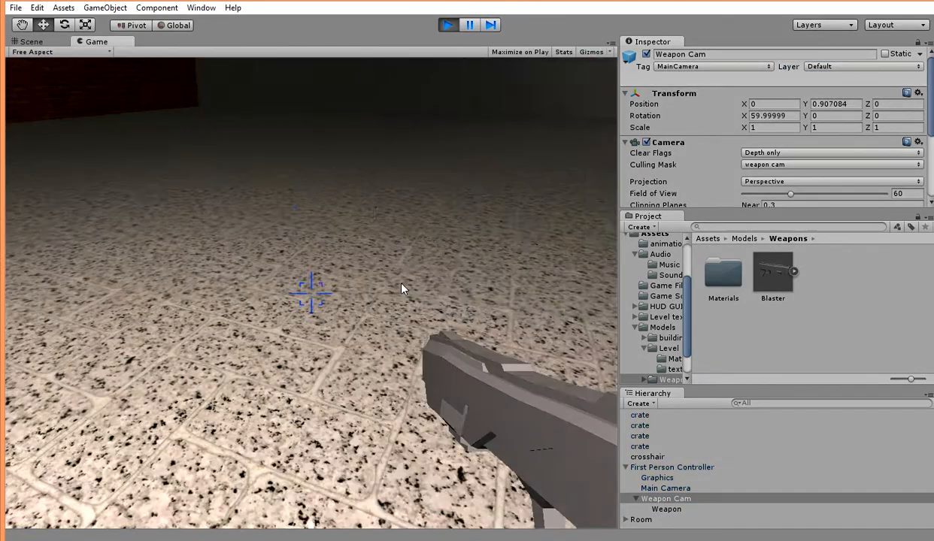
key("w")
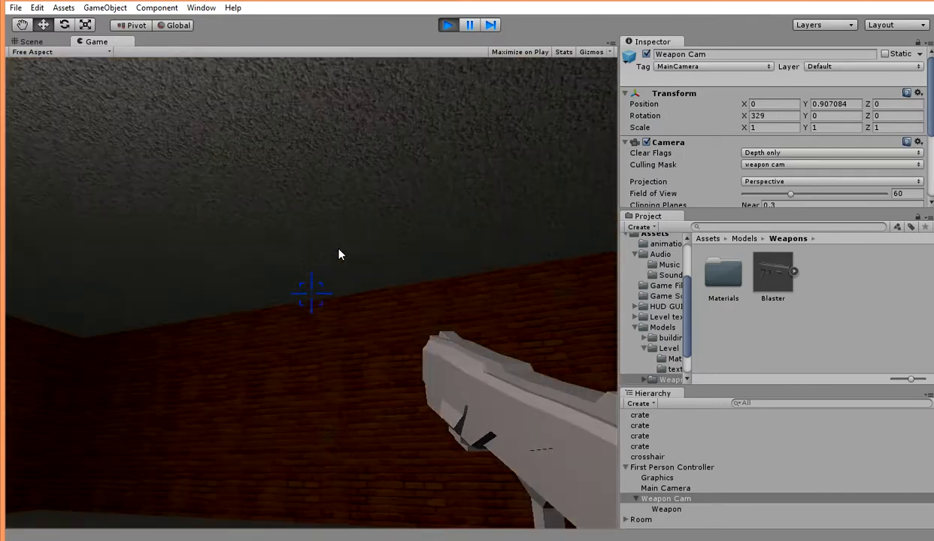
key("w")
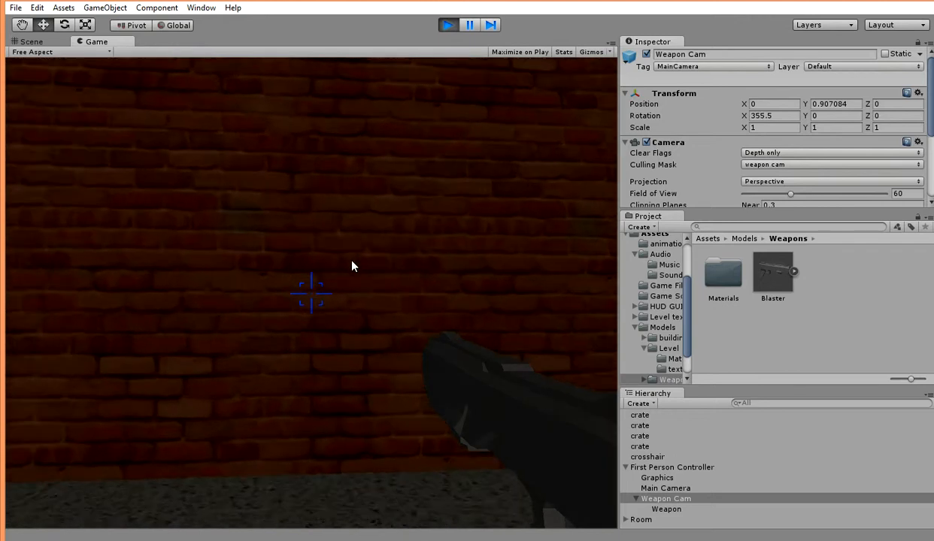
key("w")
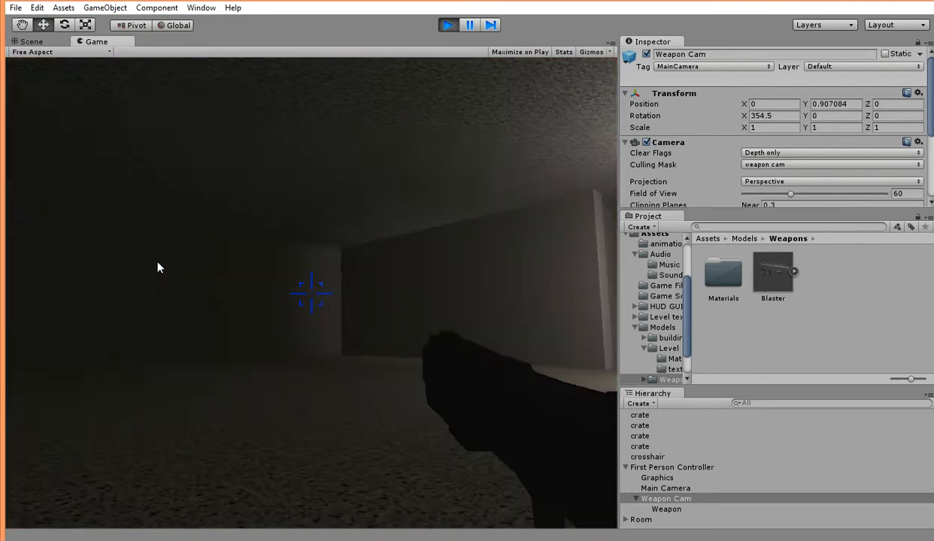
key("w")
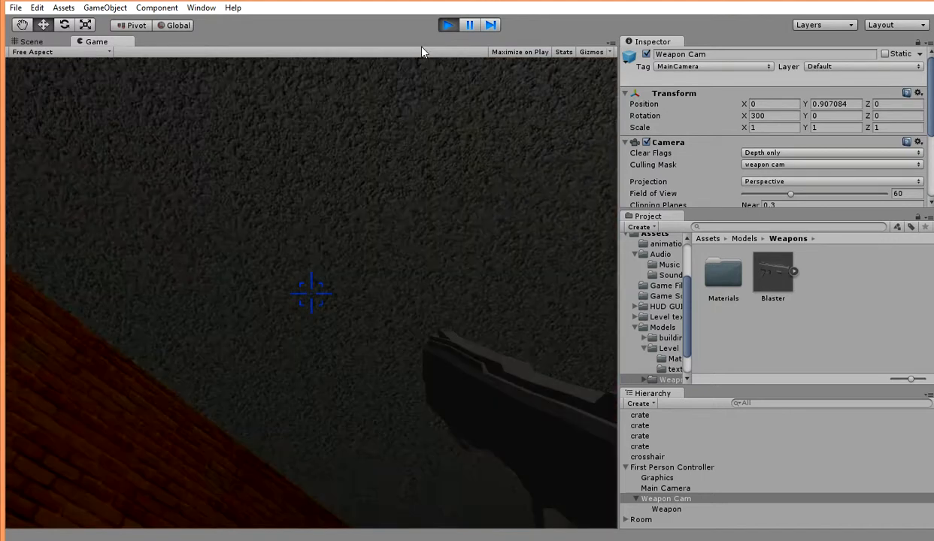
left_click(447, 25)
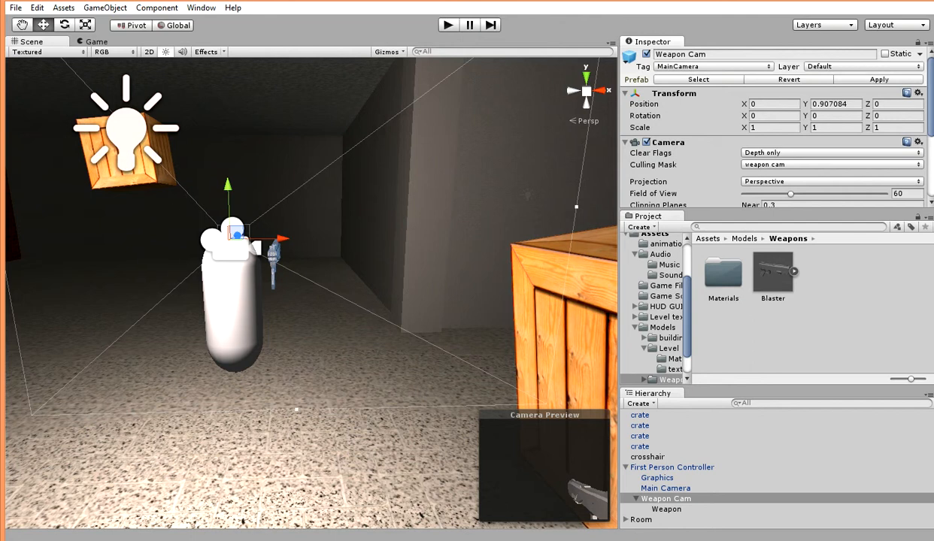
Switch to Notepad to review the four Weapon Setup items, and return to Unity
key("alt+Tab")
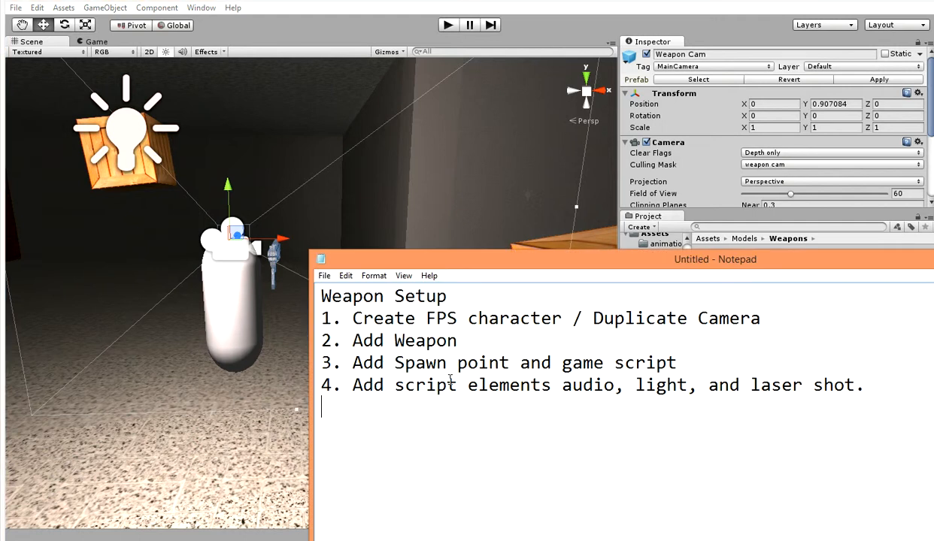
left_click_drag(760, 318, 315, 323)
left_click_drag(470, 342, 287, 305)
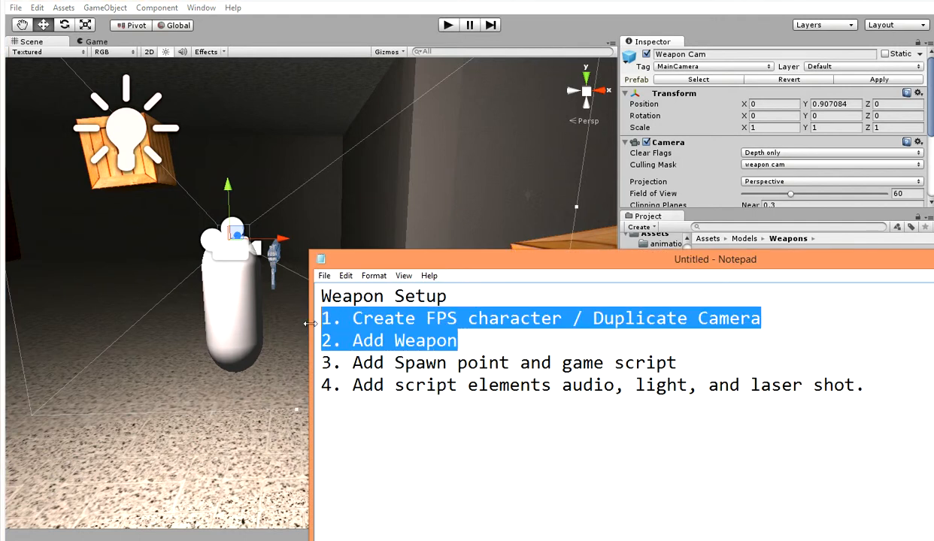
left_click_drag(677, 361, 448, 363)
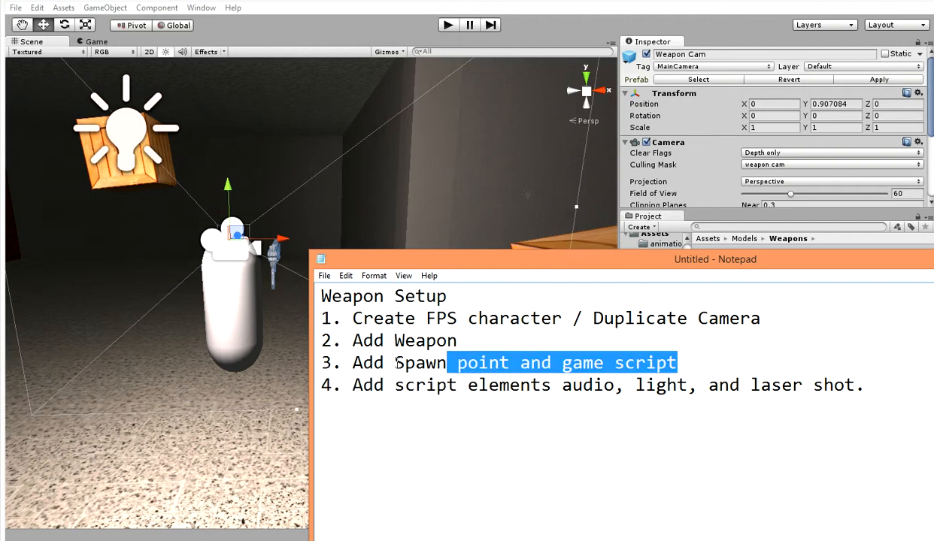
double_click(425, 385)
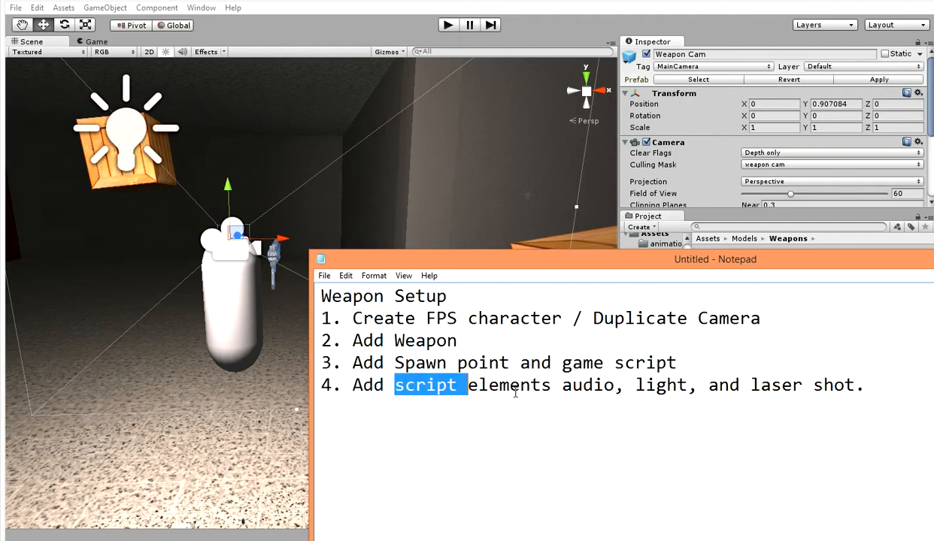
double_click(593, 386)
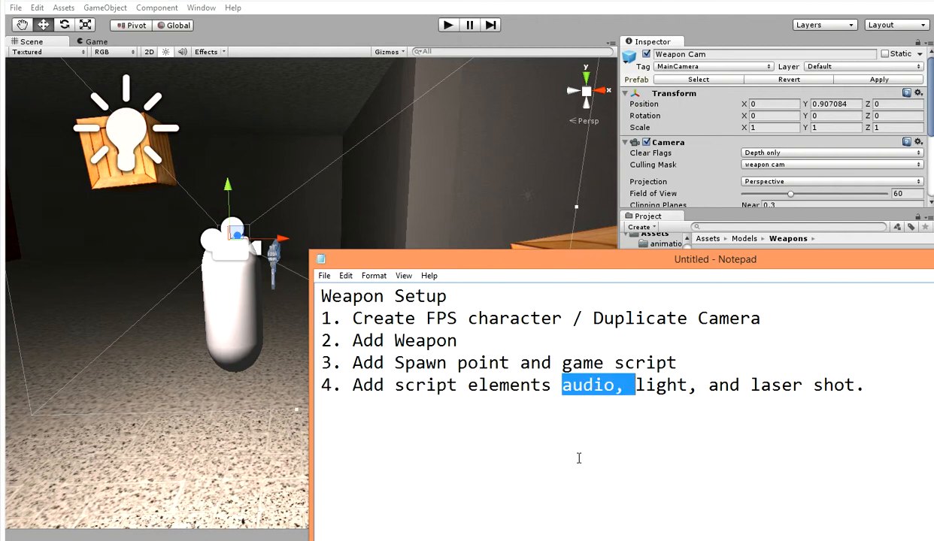
double_click(594, 363)
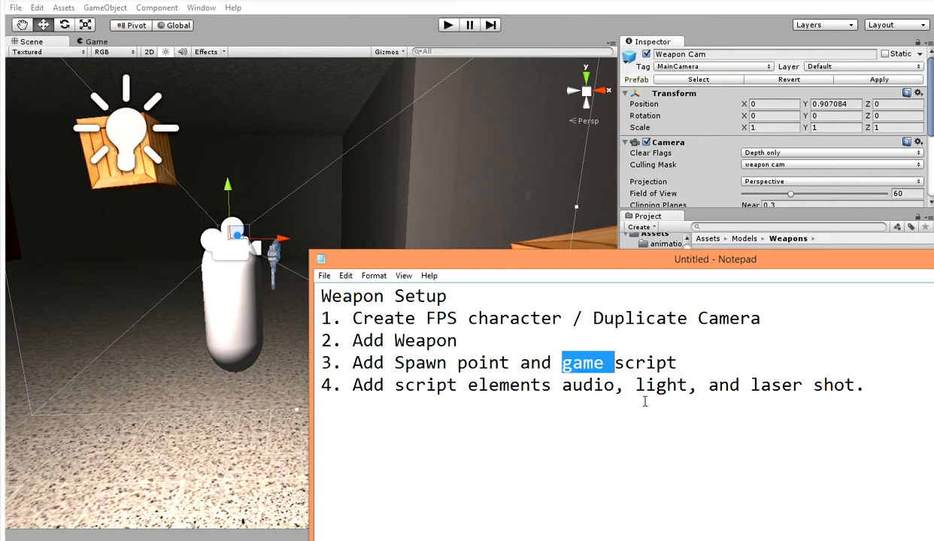
left_click(635, 5)
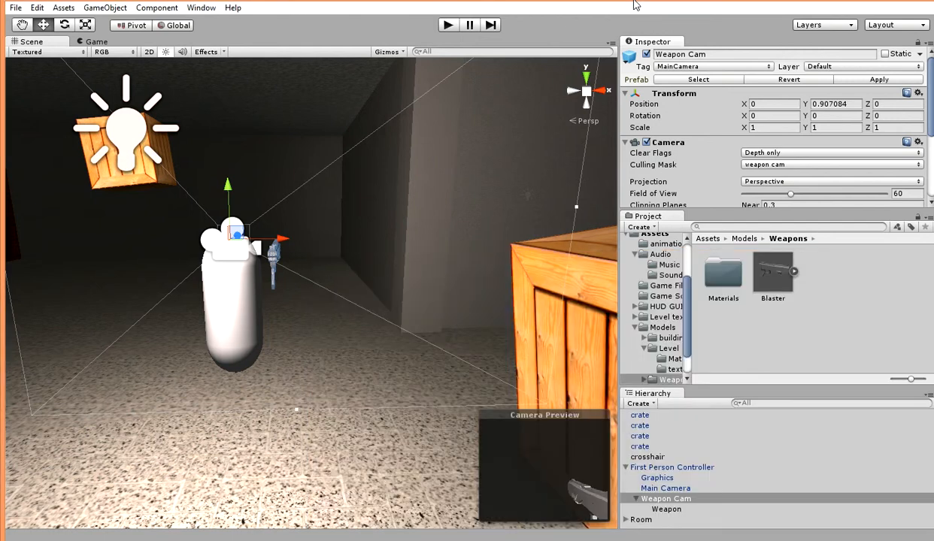
Create an empty game object and rename it "spawn point"
left_click(102, 9)
left_click(129, 24)
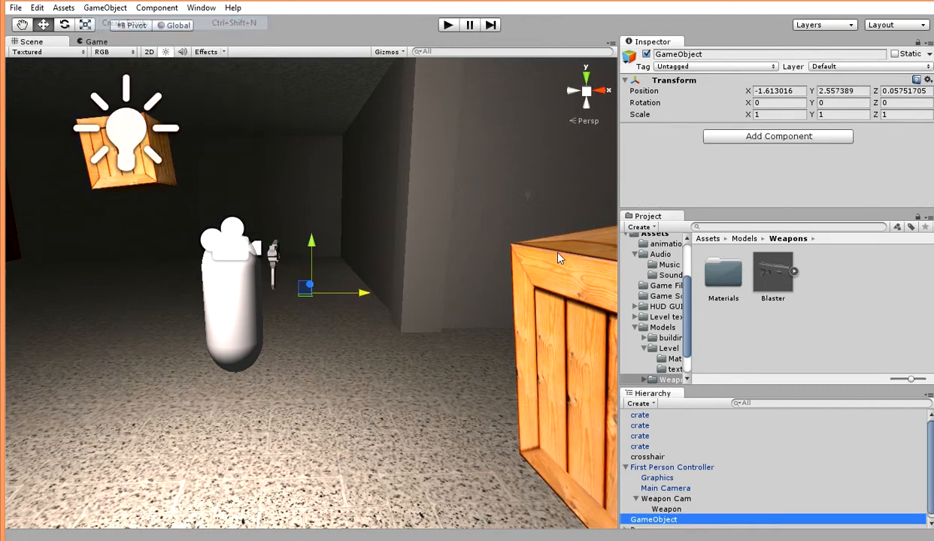
right_click(676, 525)
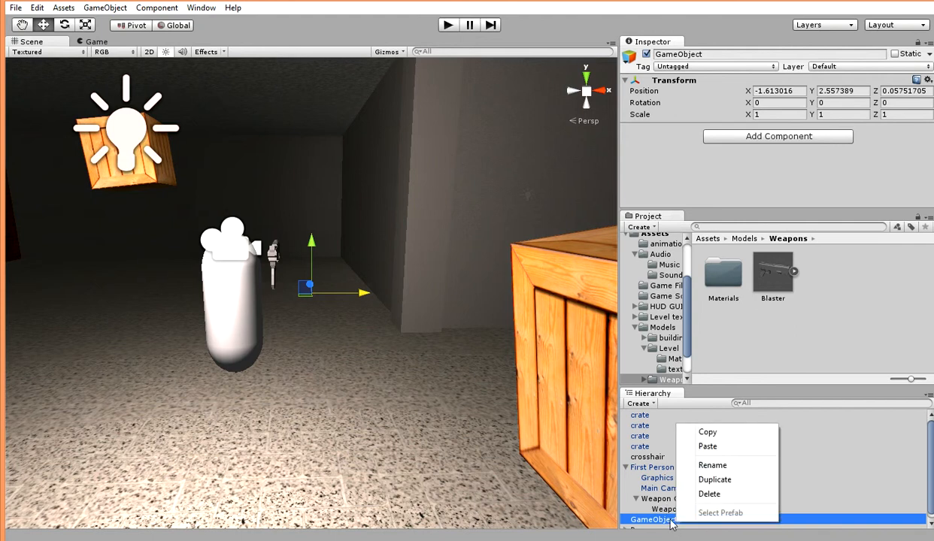
left_click(738, 472)
type("spawn point")
key("Return")
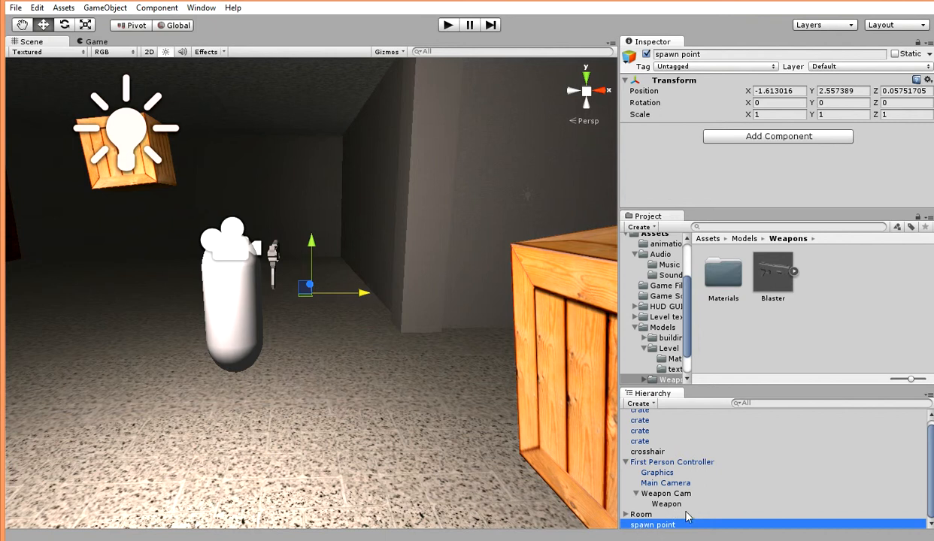
Nest the spawn point under Weapon and set its position to 0, 0, 0
left_click_drag(628, 523, 667, 506)
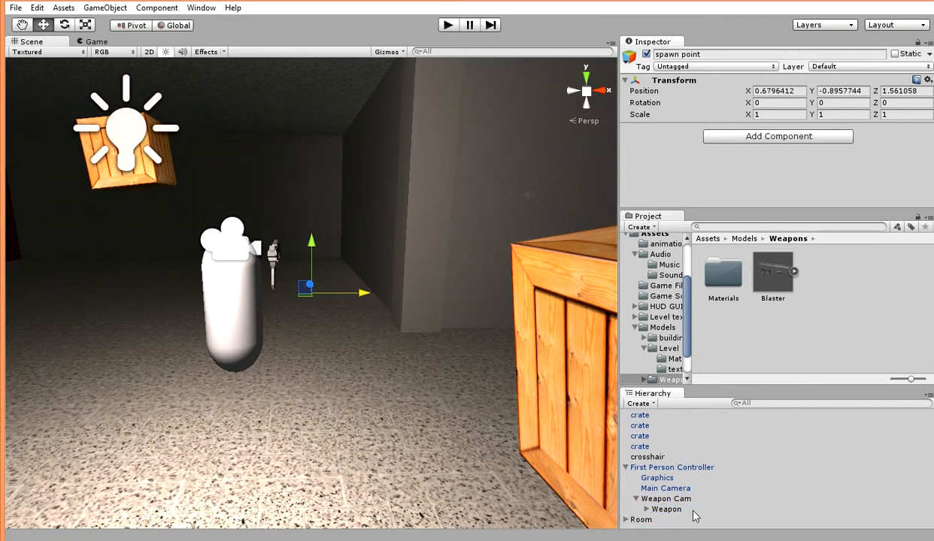
left_click(645, 509)
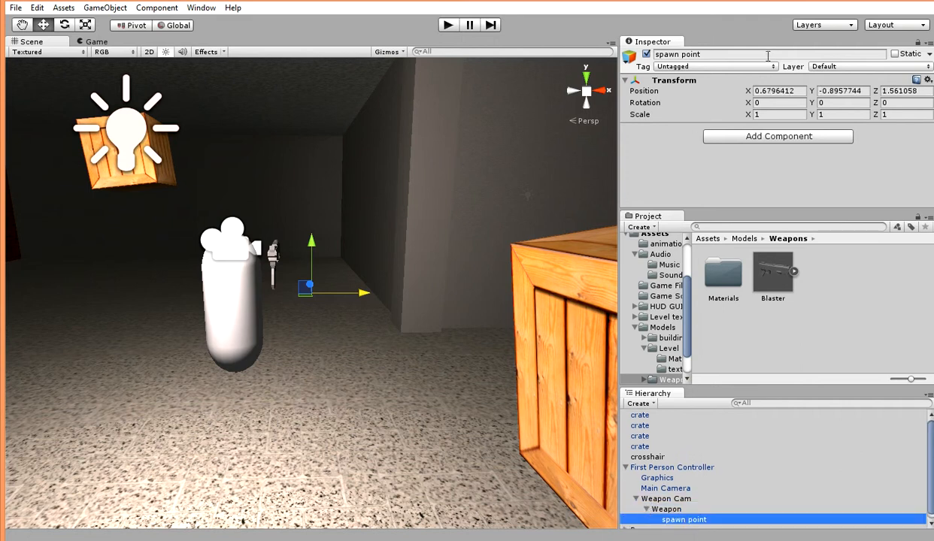
left_click(795, 90)
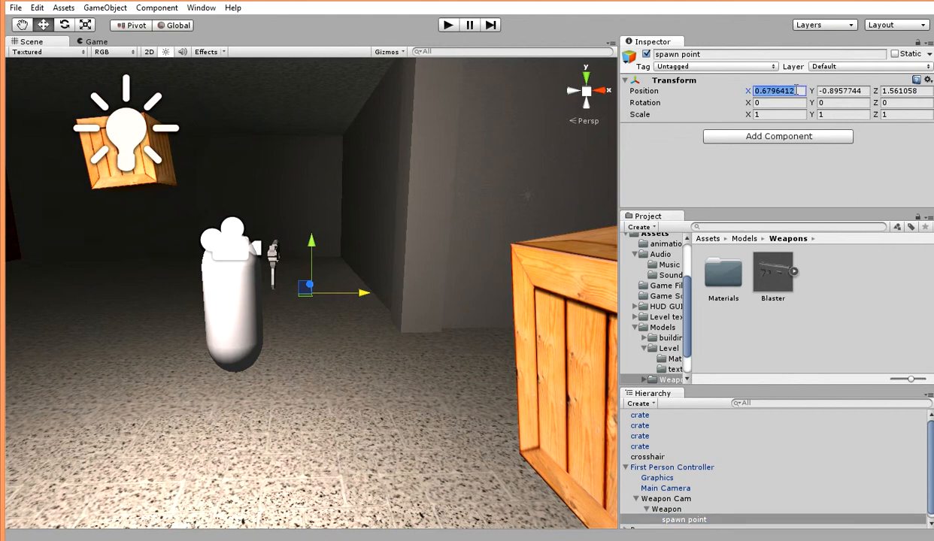
type("0")
key("Tab")
type("0")
key("Tab")
type("0")
Move the spawn point to the gun's muzzle, at about 0.19 in Y and 0.66 in Z
left_click_drag(351, 223, 571, 238, "alt")
scroll(571, 237, "up", 4)
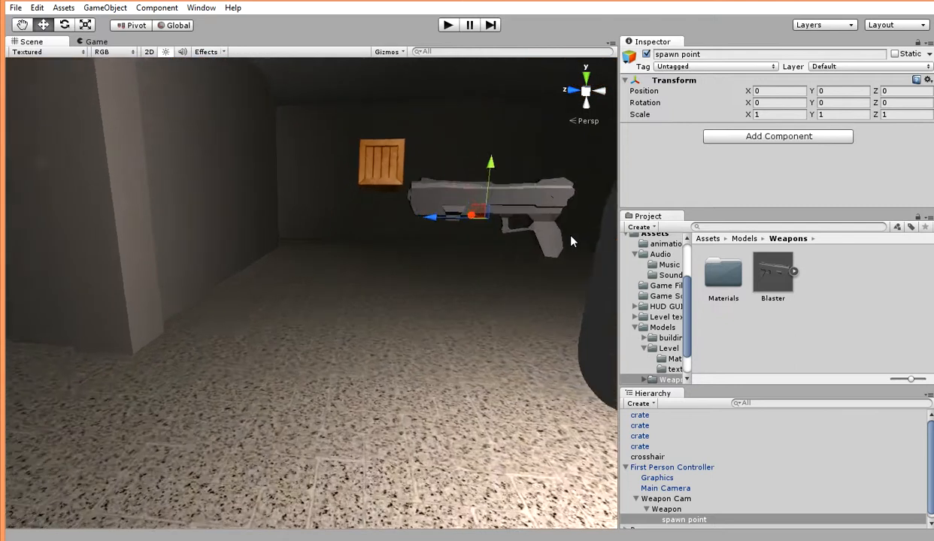
scroll(571, 241, "up", 3)
middle_click_drag(567, 210, 505, 287)
left_click_drag(441, 293, 324, 291)
left_click_drag(364, 237, 361, 202)
left_click_drag(345, 262, 345, 359, "alt")
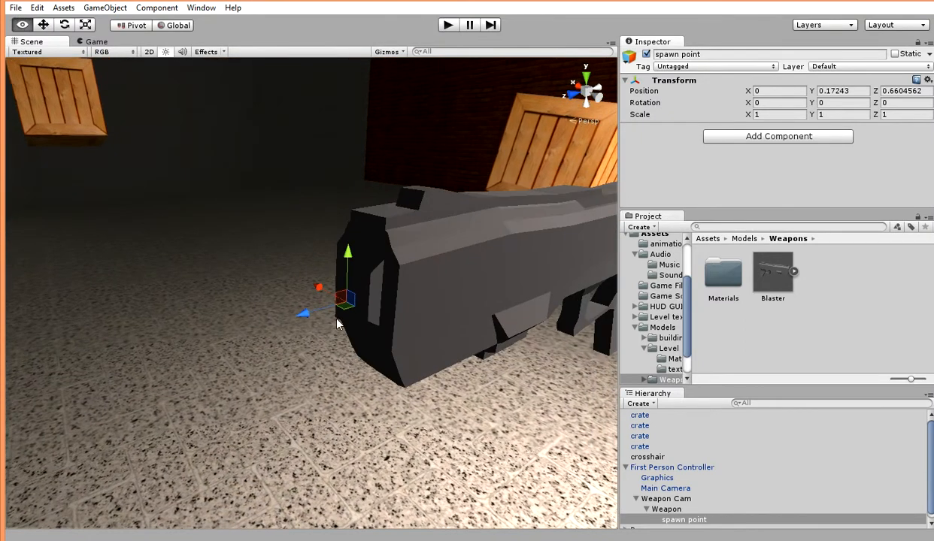
mouse_move(348, 253)
left_mouse_down()
mouse_move(349, 239)
mouse_move(350, 251)
left_mouse_up()
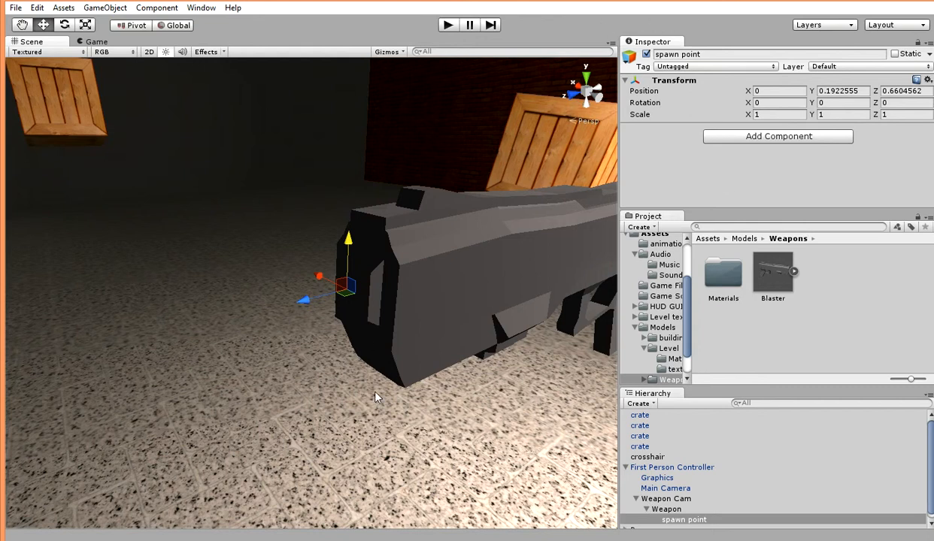
Attach the rayshoot script from the Game Scripts folder to the spawn point
left_click(656, 296)
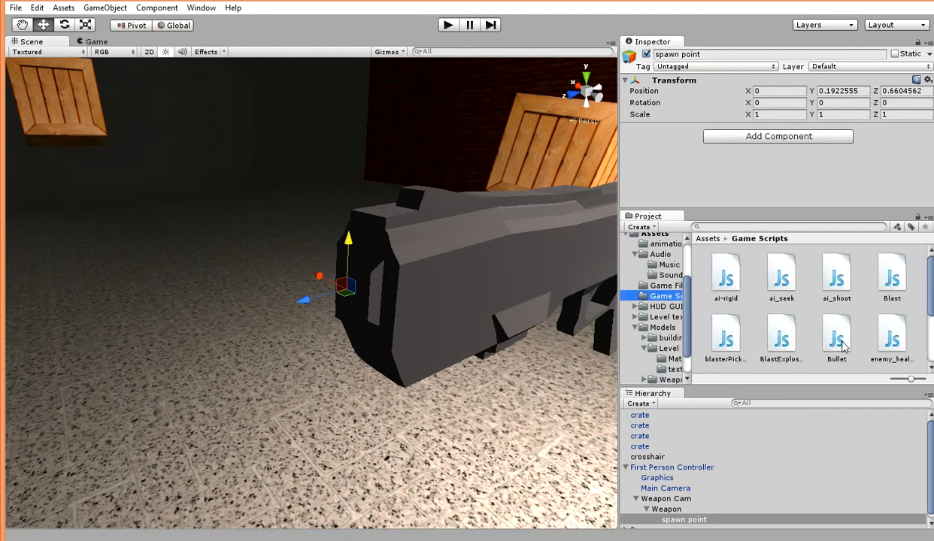
scroll(819, 339, "down", 1)
scroll(782, 324, "down", 2)
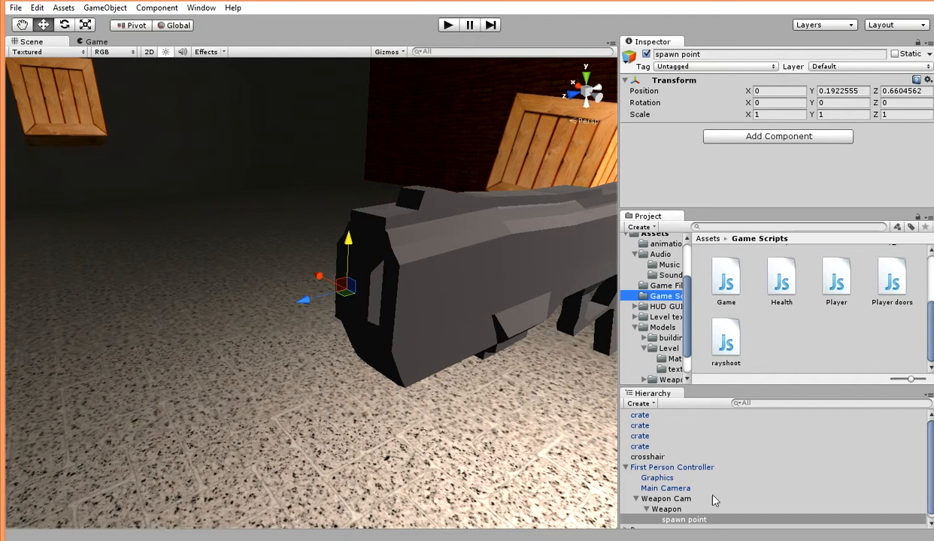
left_click_drag(731, 342, 677, 520)
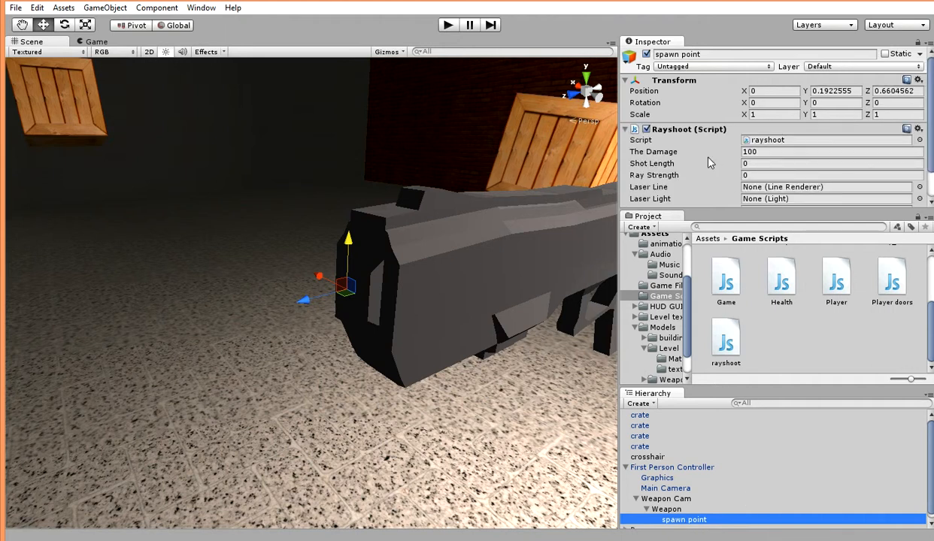
Set the rayshoot script's Shot Length to 20 and Ray Strength to 500 on the spawn point
scroll(709, 163, "down", 2)
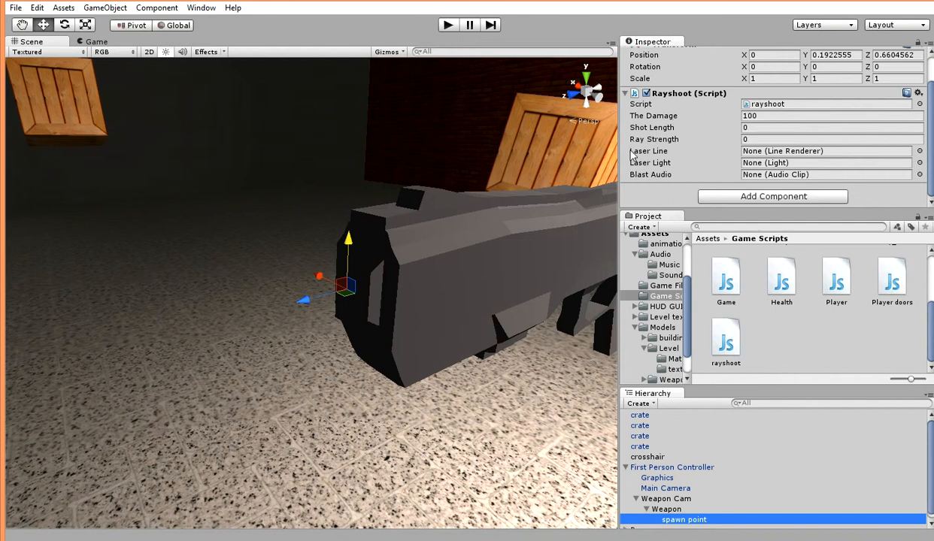
left_click(785, 115)
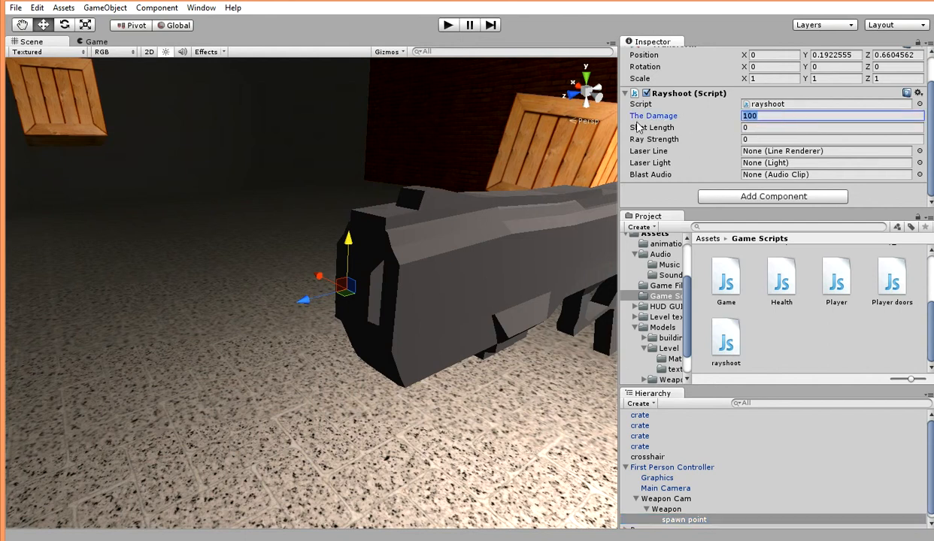
left_click(797, 114)
left_click(761, 128)
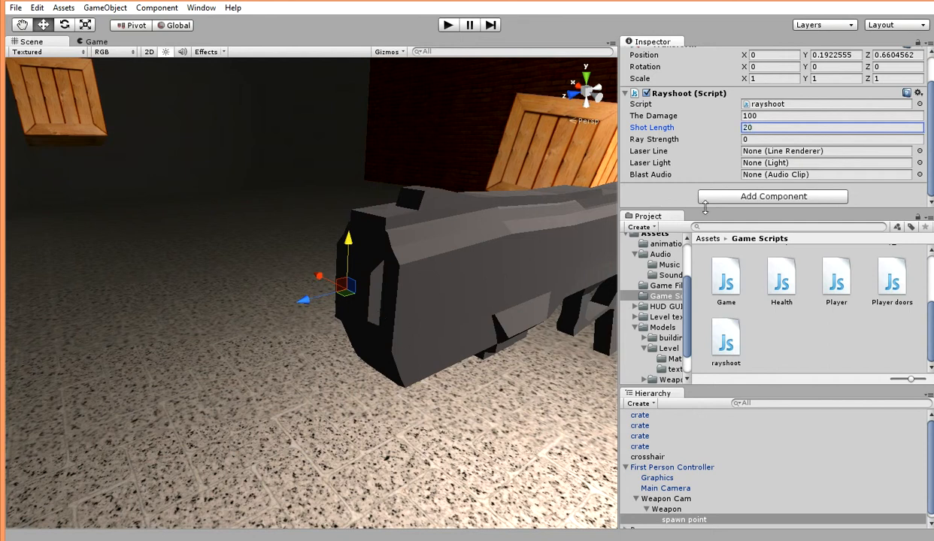
left_click(661, 142)
left_click(783, 140)
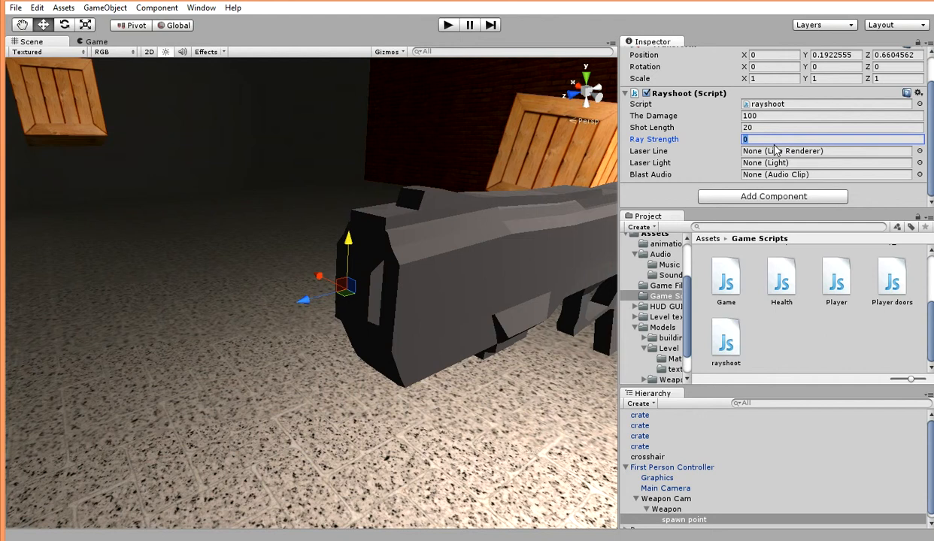
type("00")
left_click(637, 202)
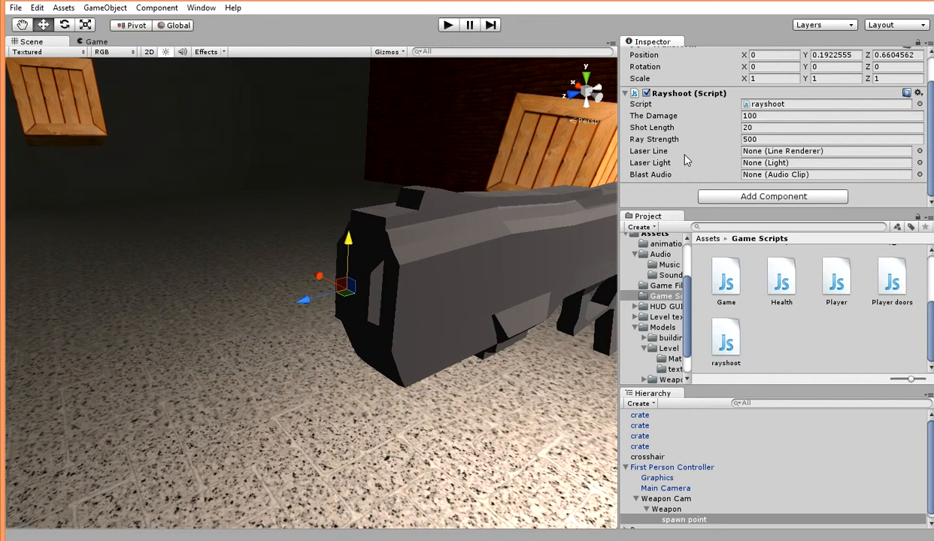
scroll(685, 159, "up", 2)
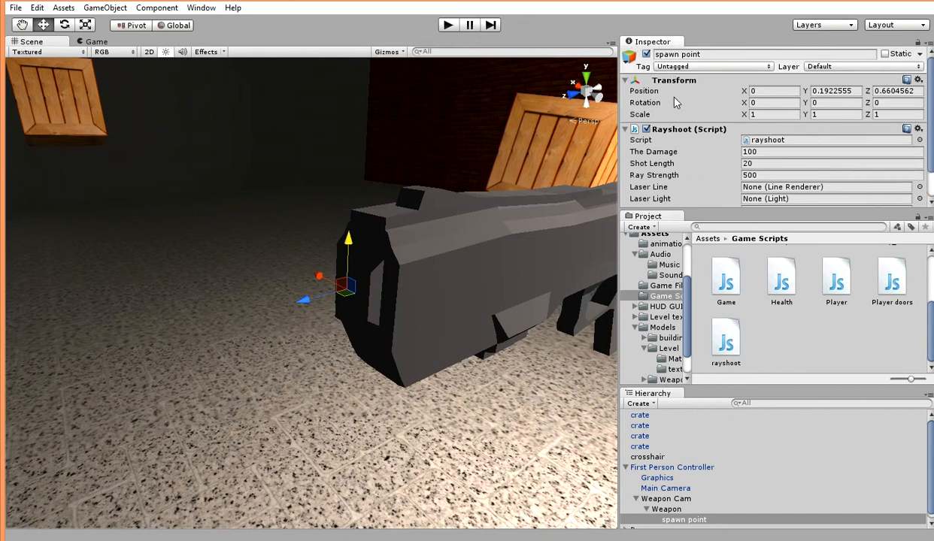
scroll(661, 153, "down", 2)
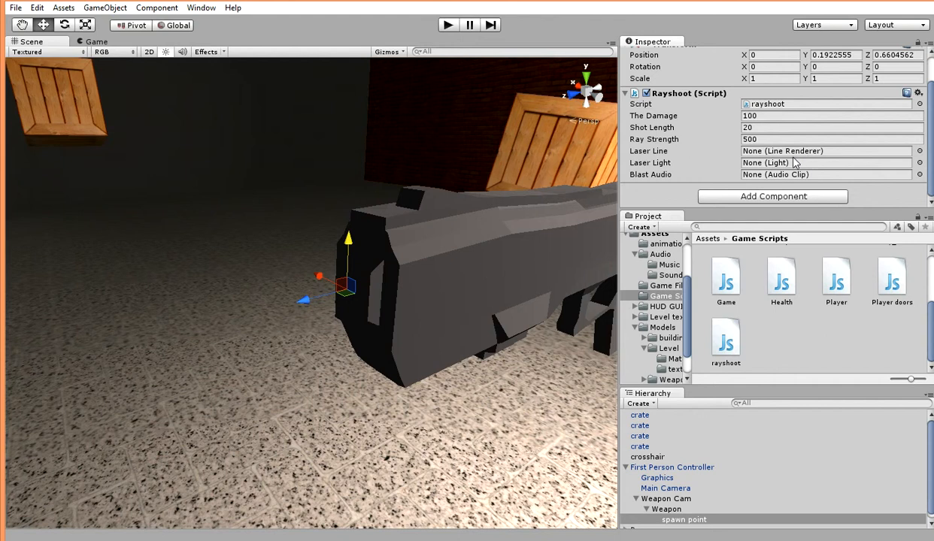
Create a point light and nest it under the spawn point
left_click(112, 10)
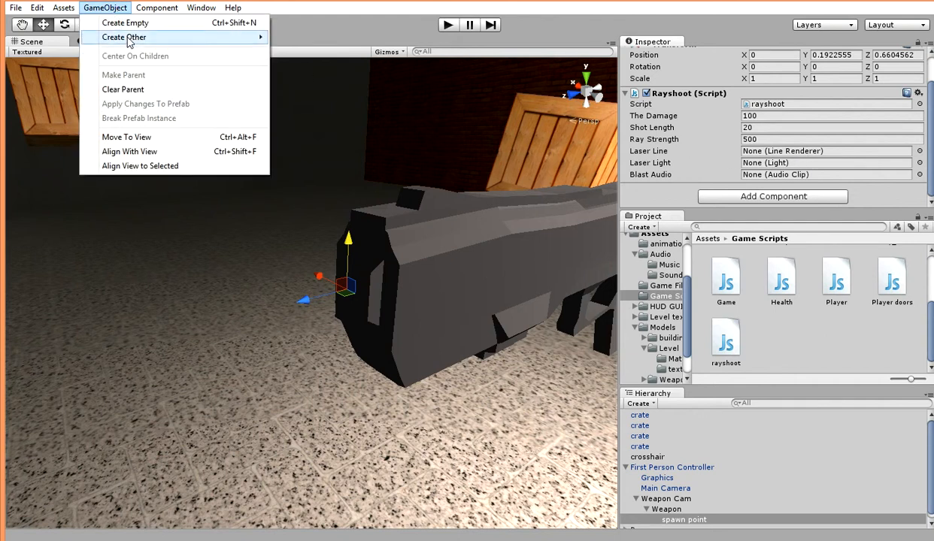
mouse_move(126, 39)
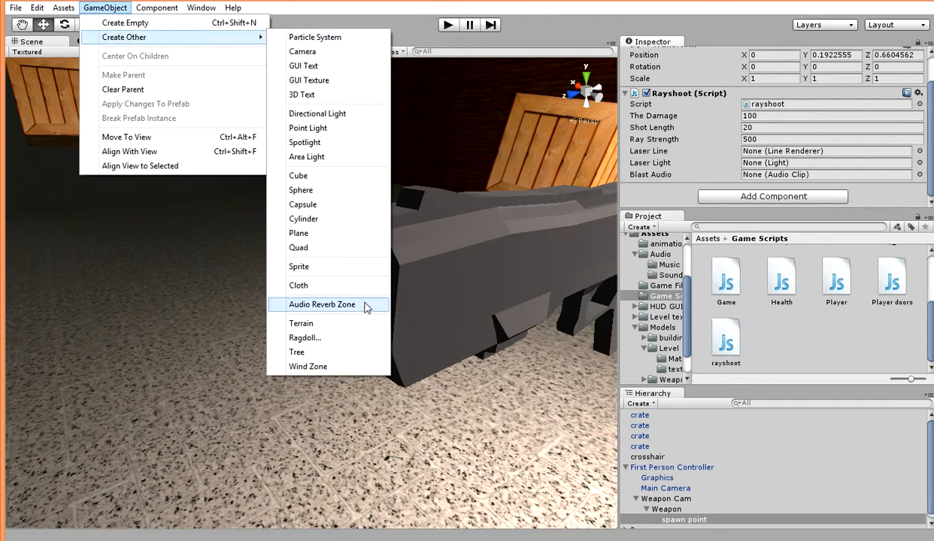
left_click(347, 129)
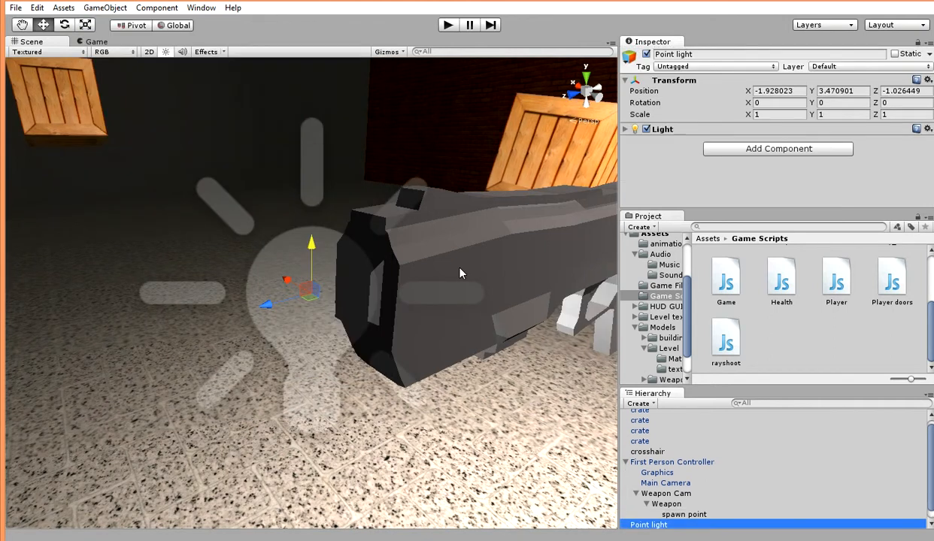
scroll(622, 481, "down", 1)
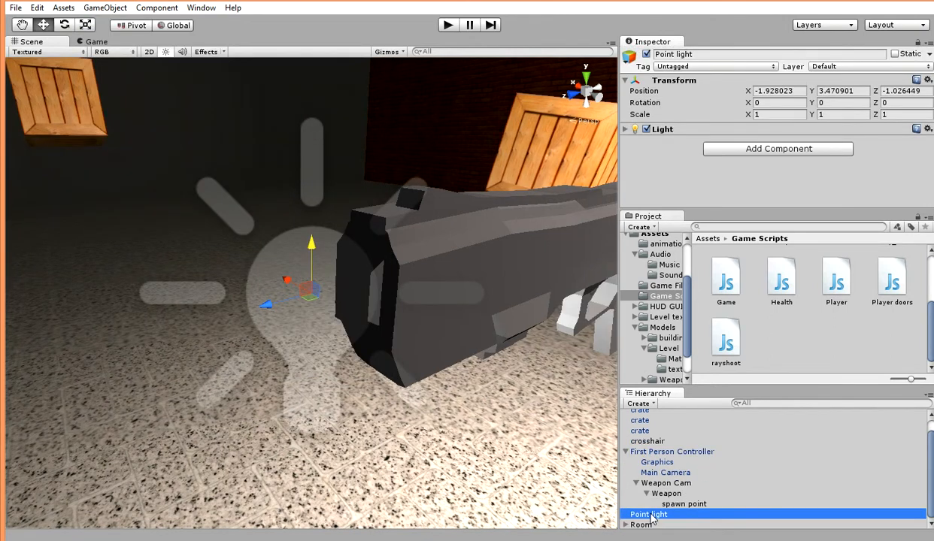
left_click_drag(645, 518, 702, 502)
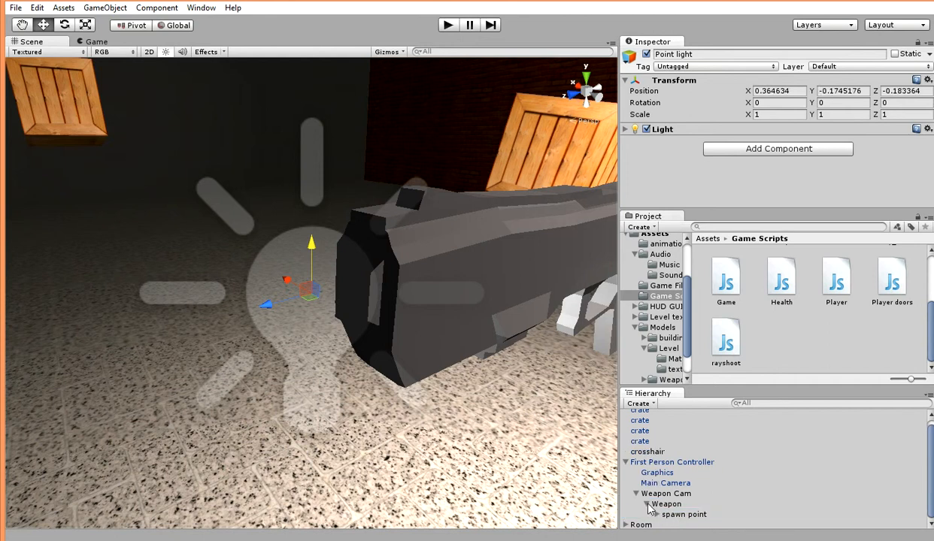
left_click(657, 515)
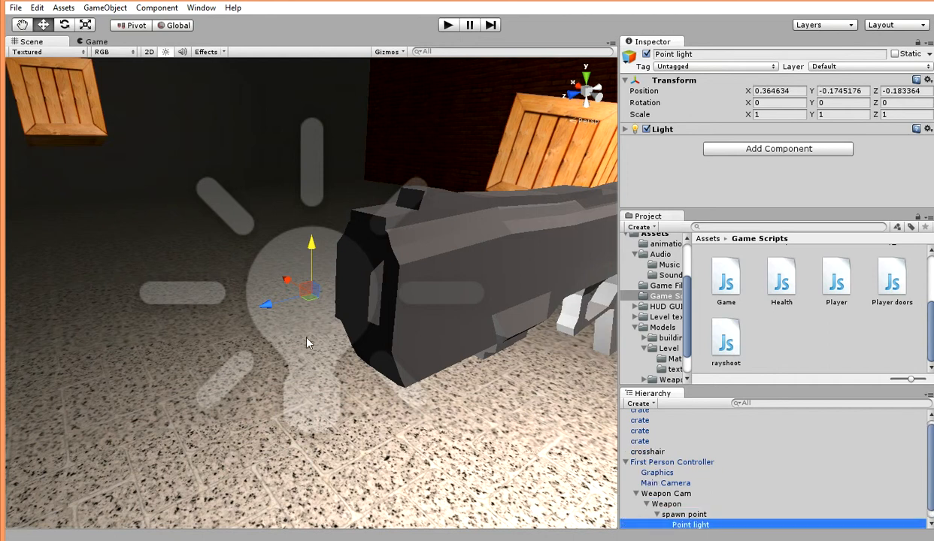
Zero the point light's position relative to the spawn point, and move it in front of the muzzle to about 0.11 in Z
left_click(782, 91)
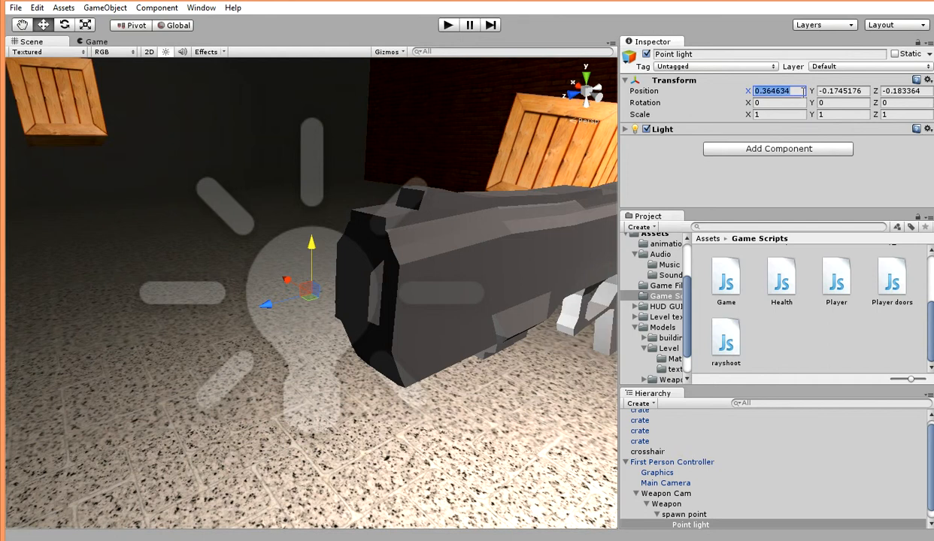
type("0")
key("Tab")
type("0")
key("Tab")
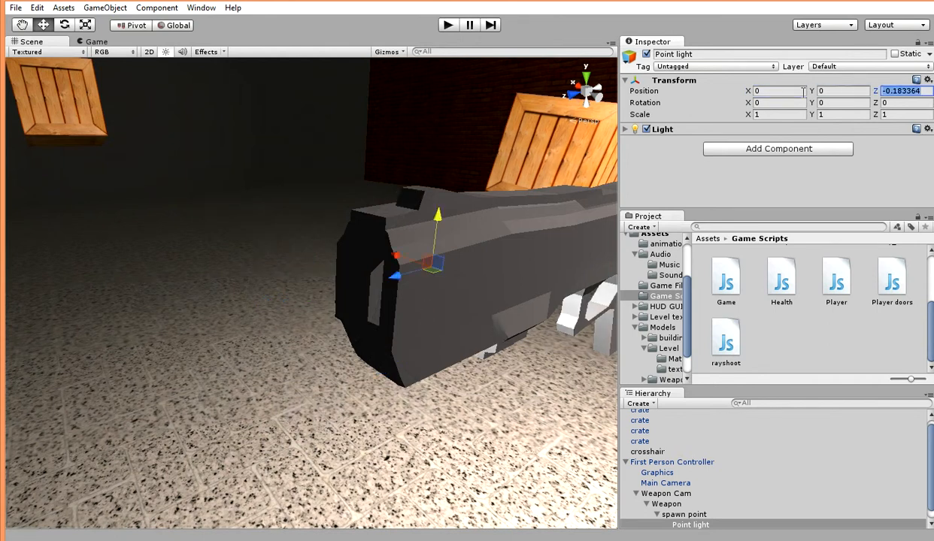
type("0")
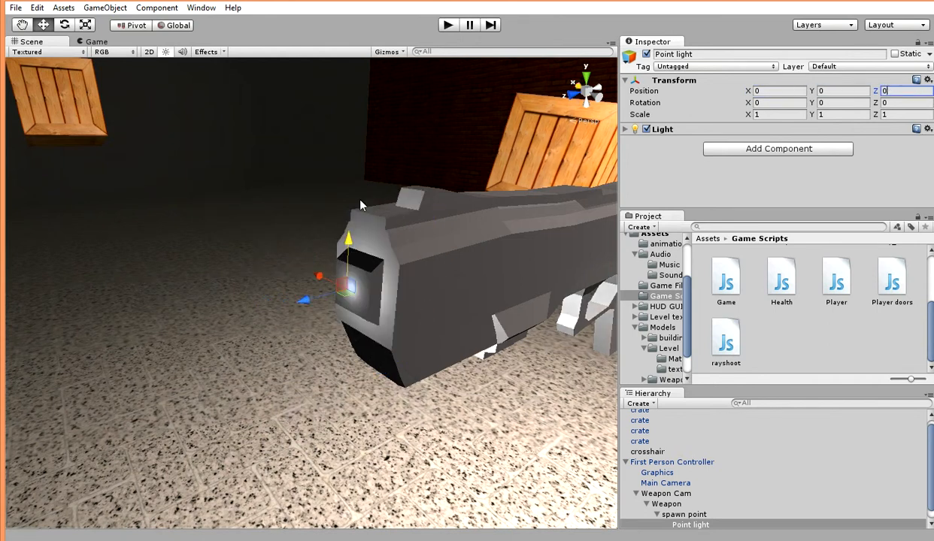
left_click_drag(304, 295, 283, 341)
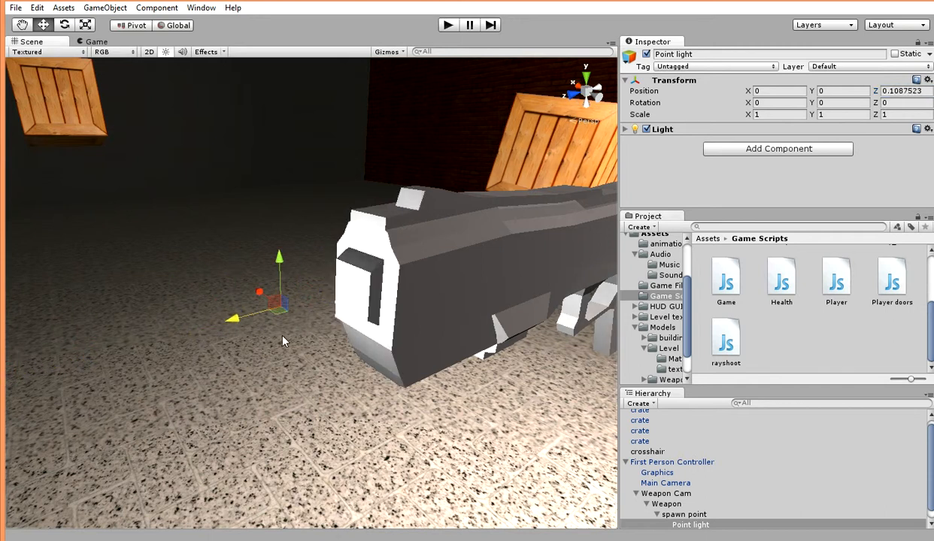
Set the point light's range to 20
left_click(624, 129)
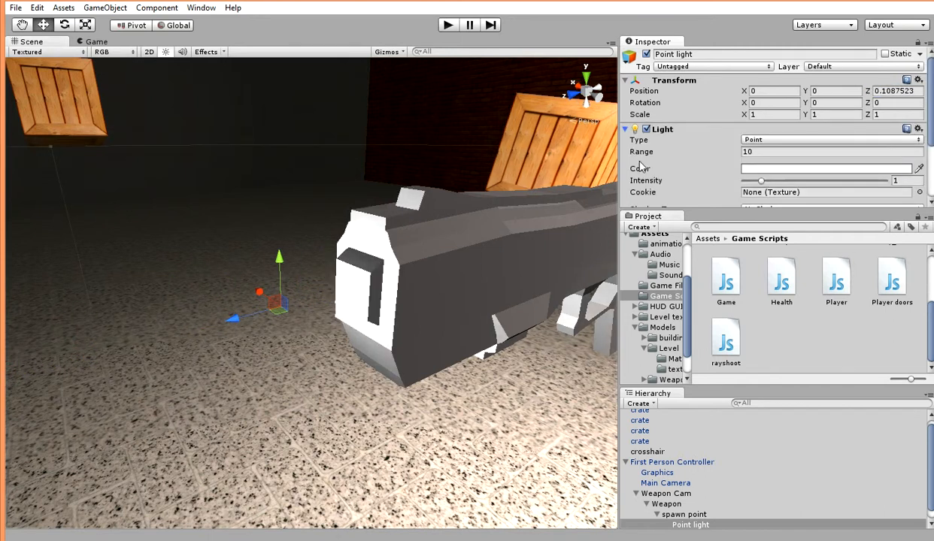
left_click(660, 514)
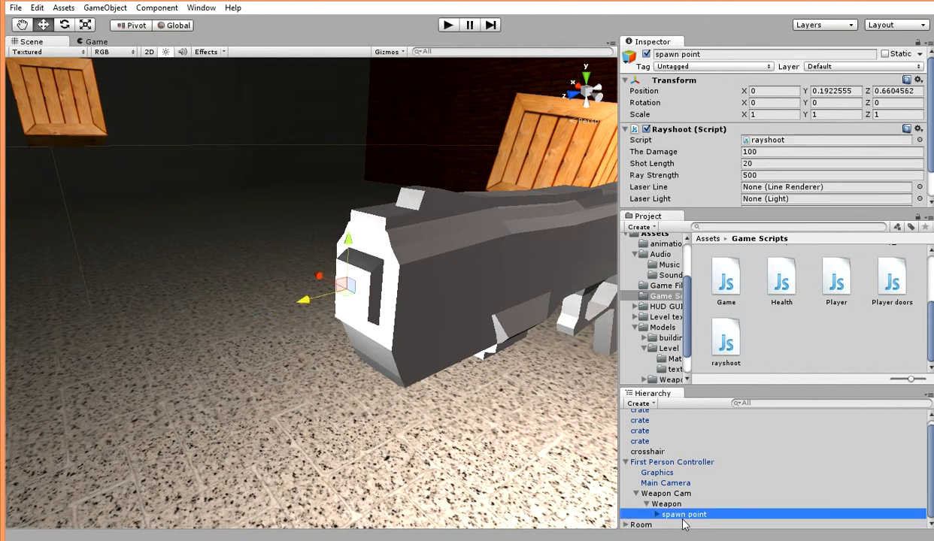
left_click(657, 515)
left_click(684, 524)
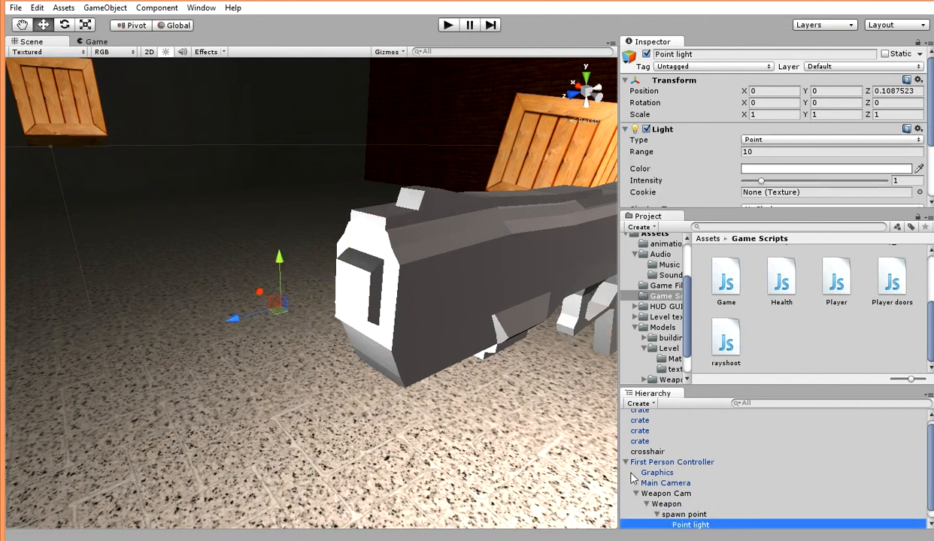
key("f")
scroll(388, 312, "up", 3)
scroll(389, 314, "down", 3)
left_click_drag(393, 316, 374, 304, "alt")
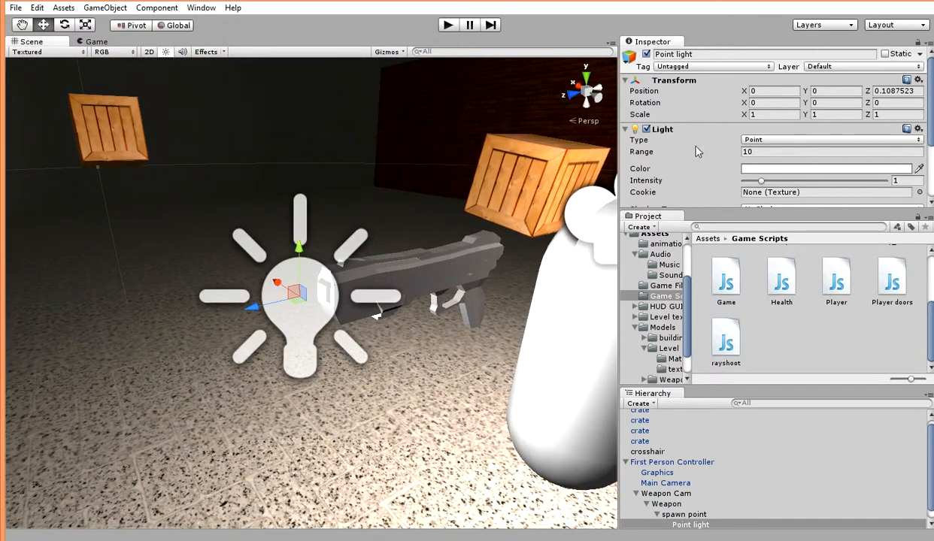
left_click(791, 157)
double_click(791, 153)
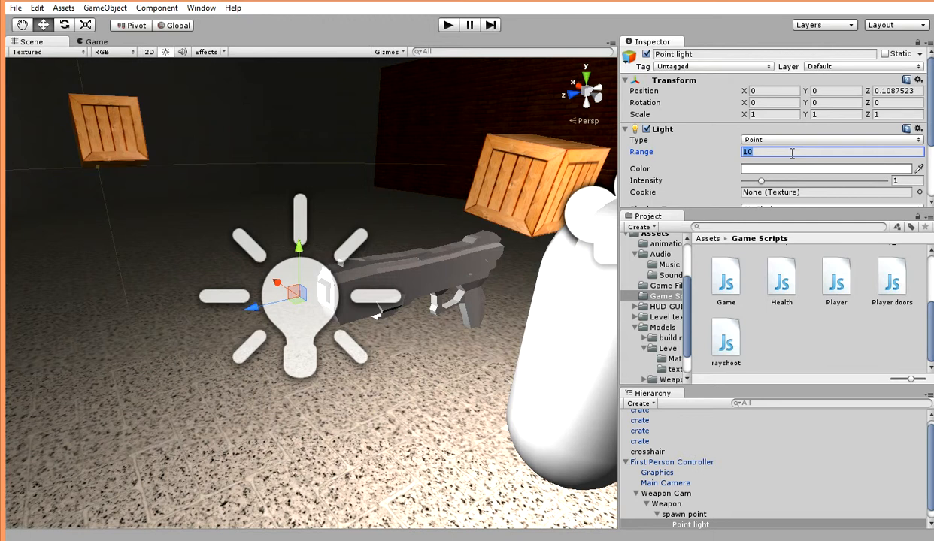
type("20")
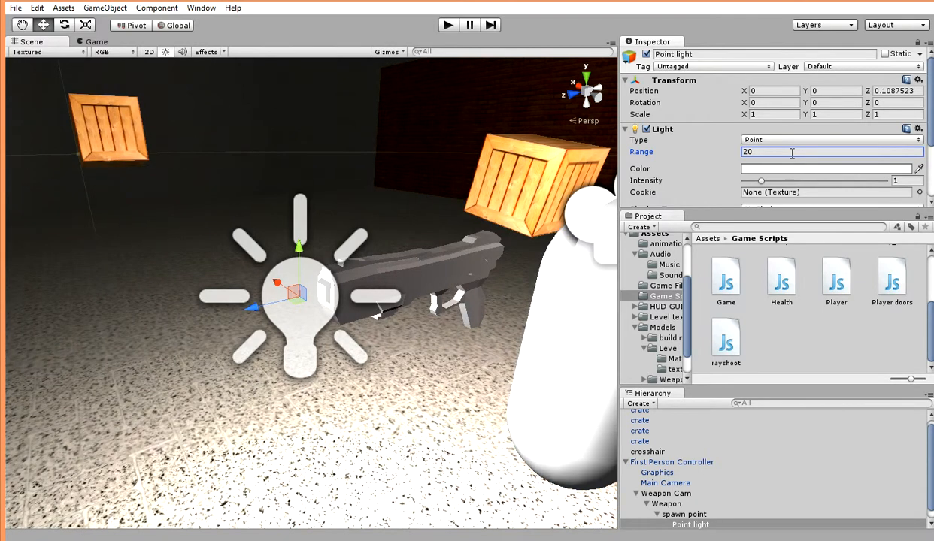
Color the point light pure red (255, 0, 0) and raise its intensity to about 2.34
left_click(757, 169)
mouse_move(78, 55)
left_mouse_down()
mouse_move(89, 41)
mouse_move(48, 37)
mouse_move(113, 29)
left_mouse_up()
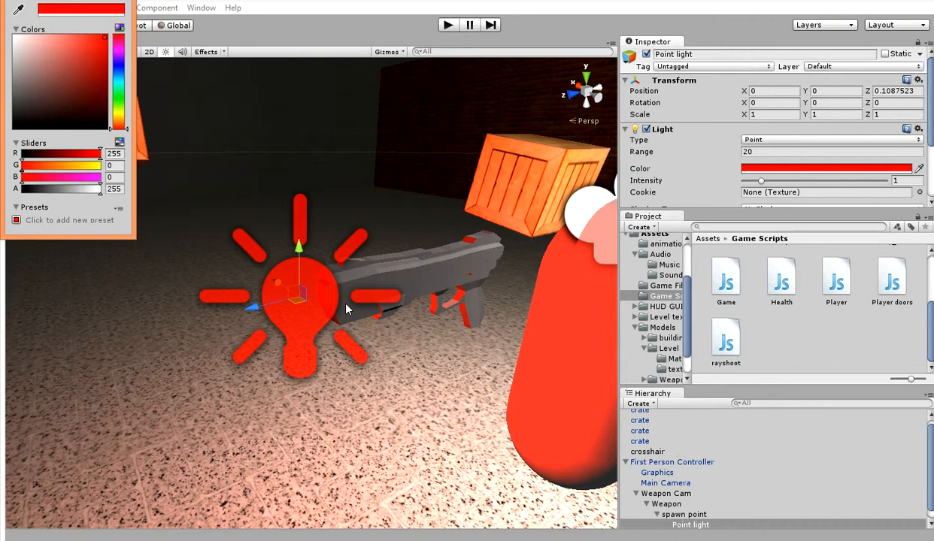
left_click(122, 0)
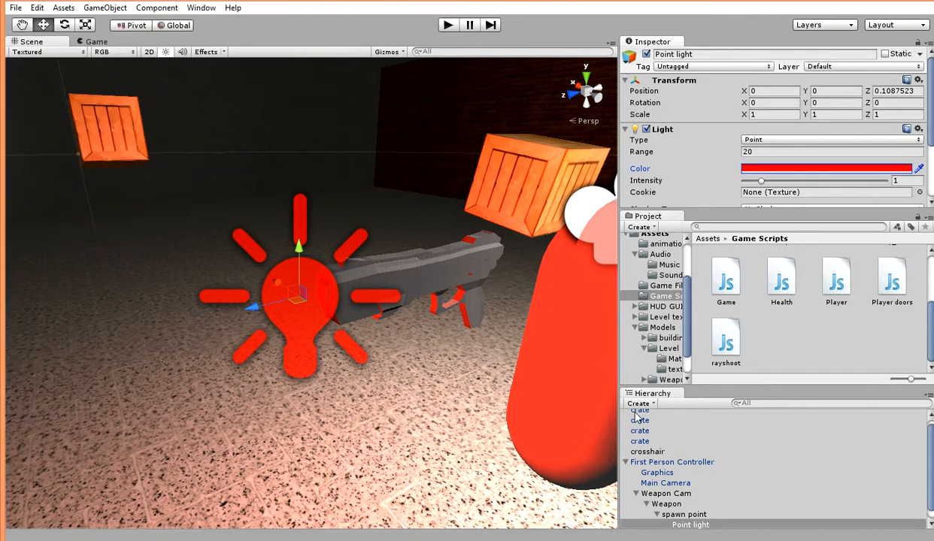
scroll(728, 176, "down", 2)
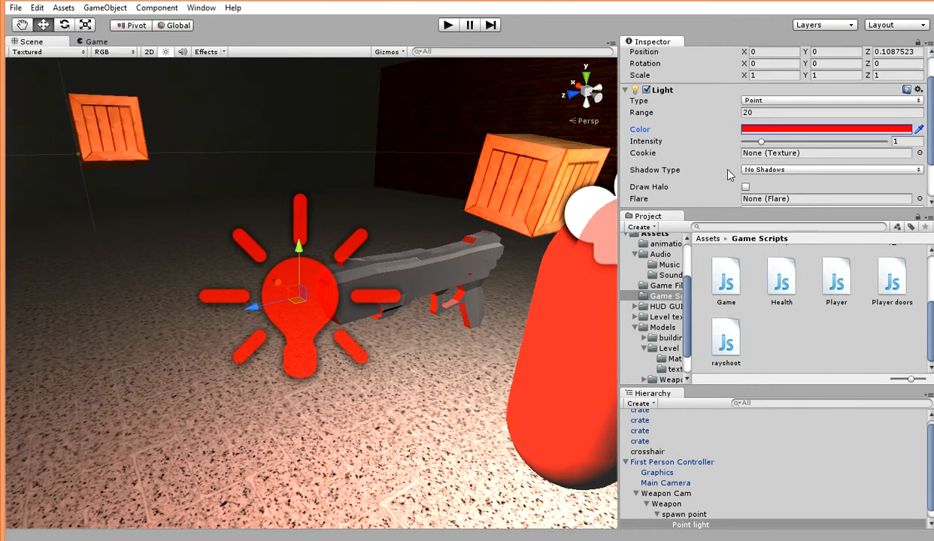
left_click_drag(761, 142, 787, 139)
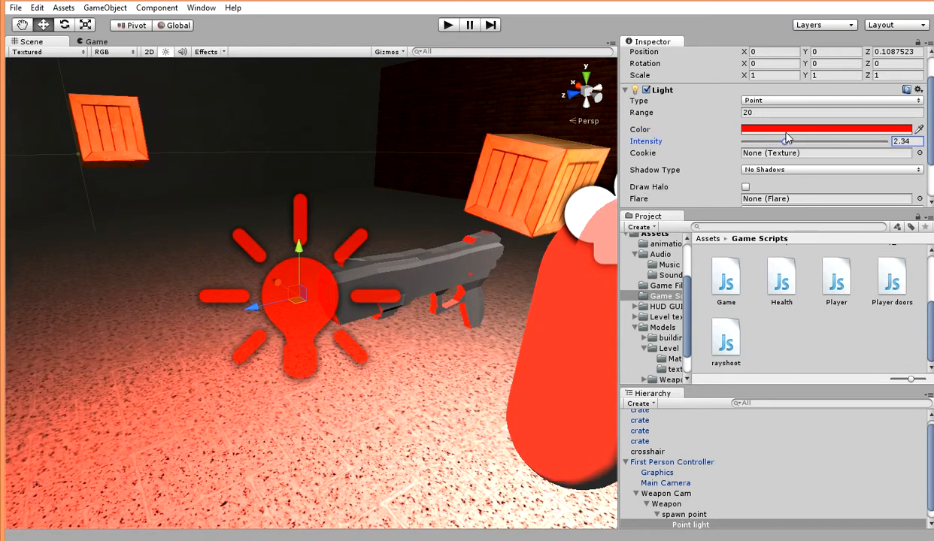
Examine how the red light falls on the surroundings from behind the player, and review the light's remaining settings
scroll(334, 280, "down", 4)
scroll(272, 344, "up", 2)
left_click_drag(355, 338, 346, 273, "alt")
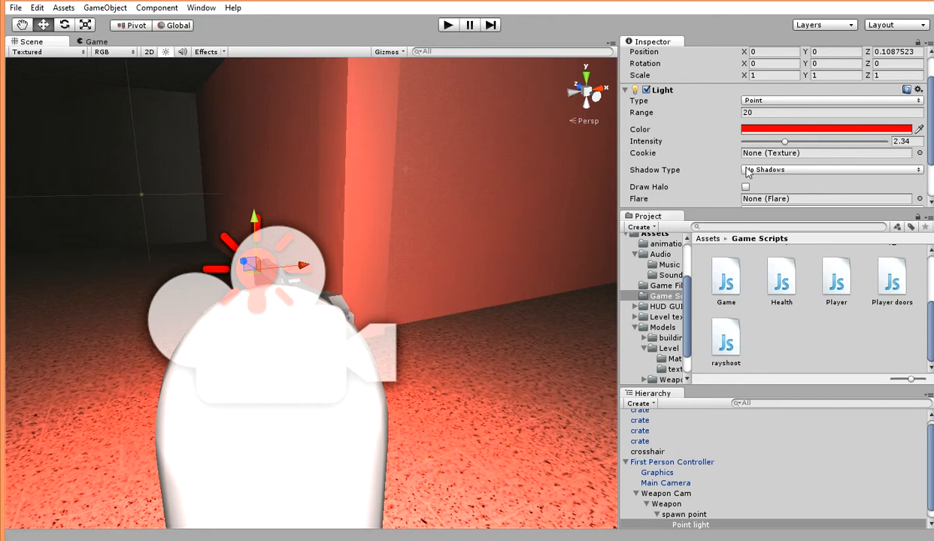
scroll(728, 172, "down", 3)
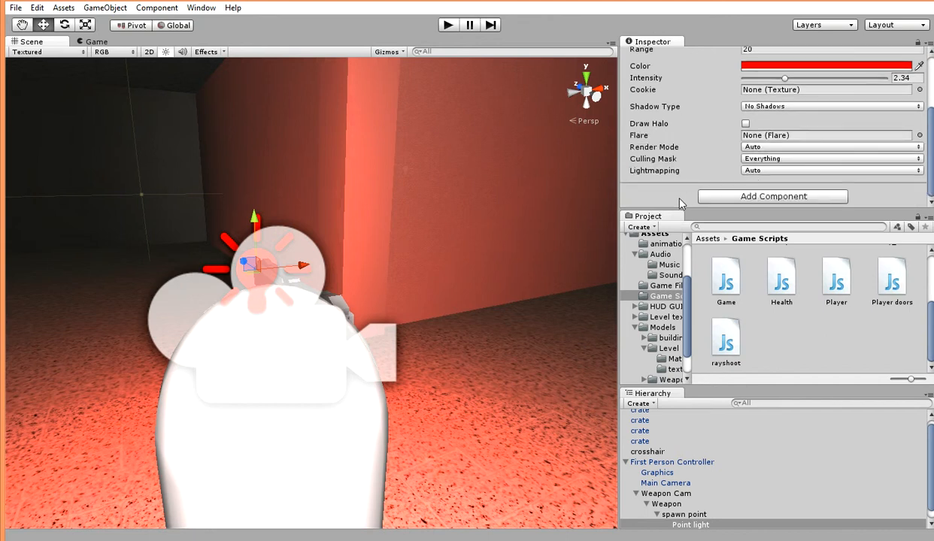
scroll(692, 173, "up", 5)
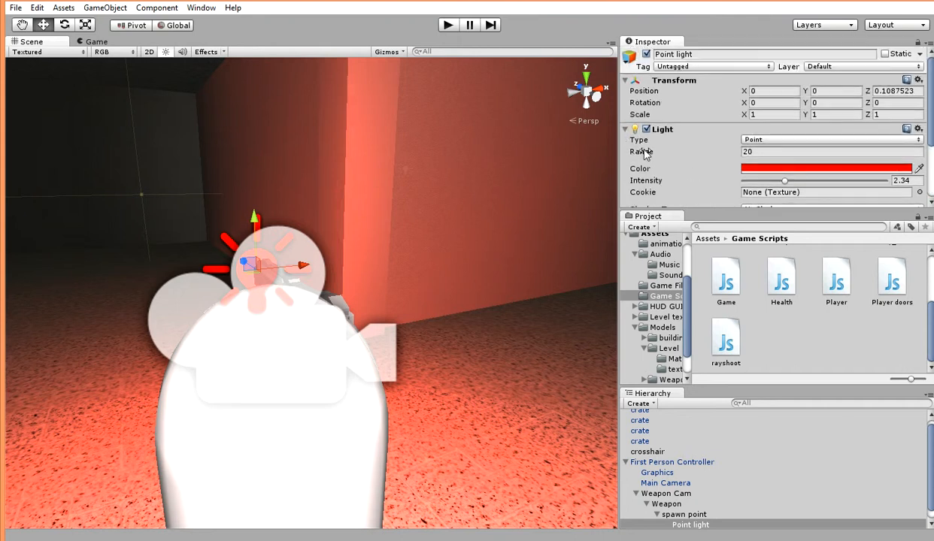
scroll(726, 200, "down", 2)
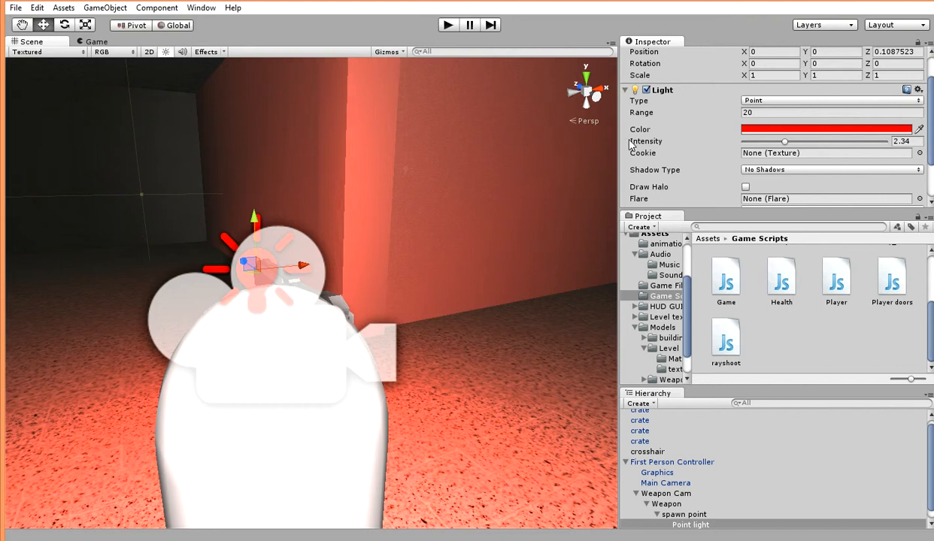
scroll(625, 140, "up", 2)
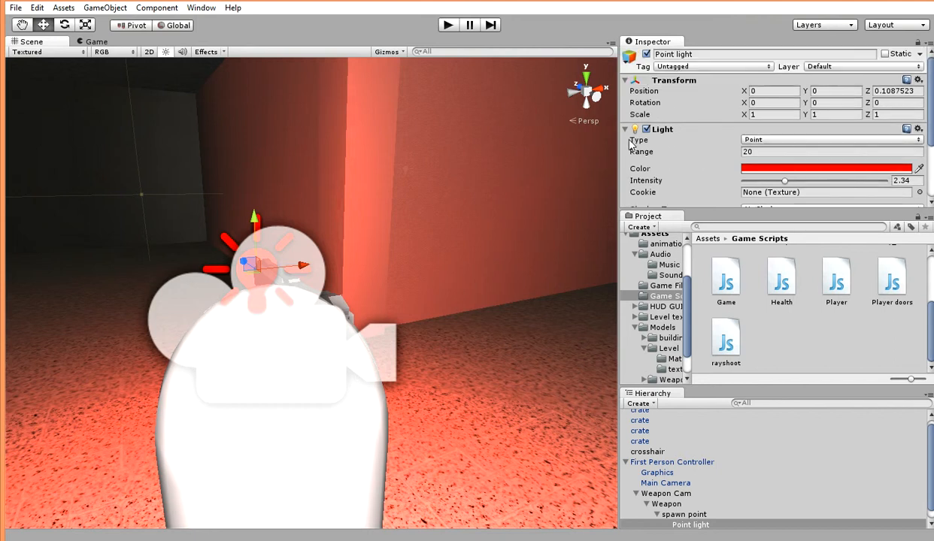
Assign the point light as the Laser Light of the spawn point's rayshoot script
left_click(701, 516)
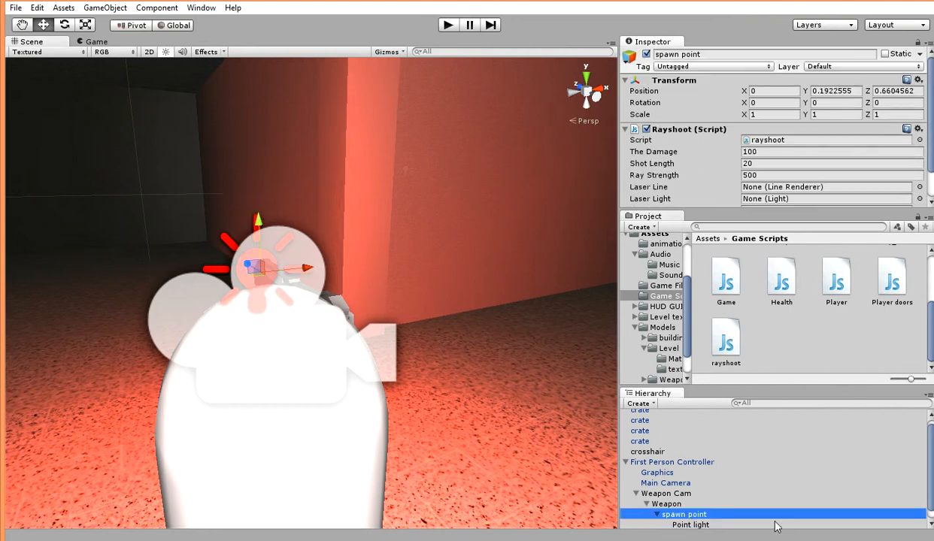
scroll(718, 166, "down", 2)
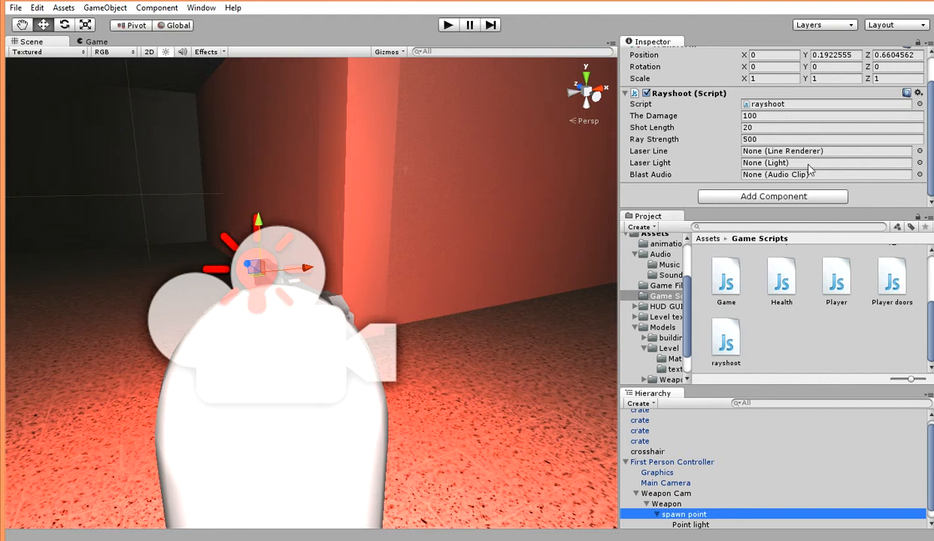
left_click_drag(705, 526, 756, 164)
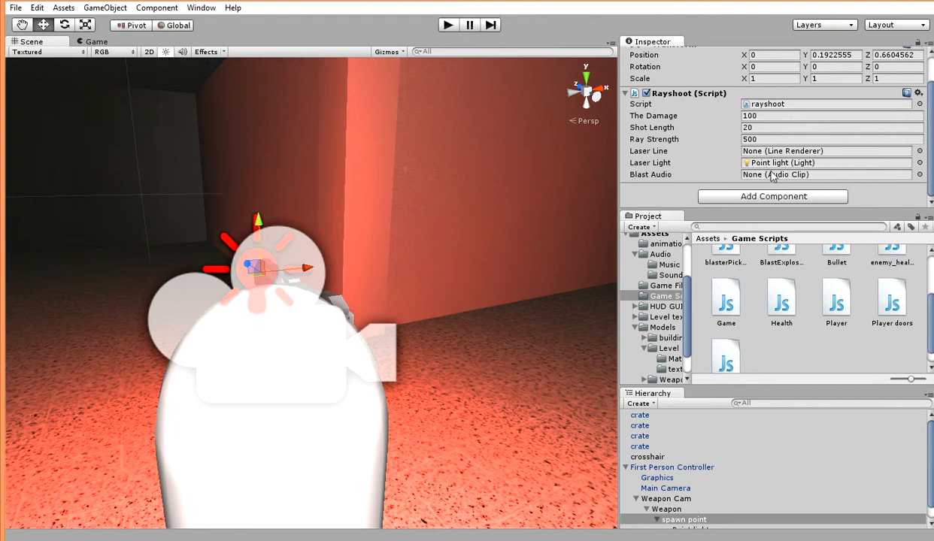
Assign the laser_shot clip from the Audio folder's Sound FX subfolder as the Blast Audio of the spawn point's rayshoot script
left_click(642, 254)
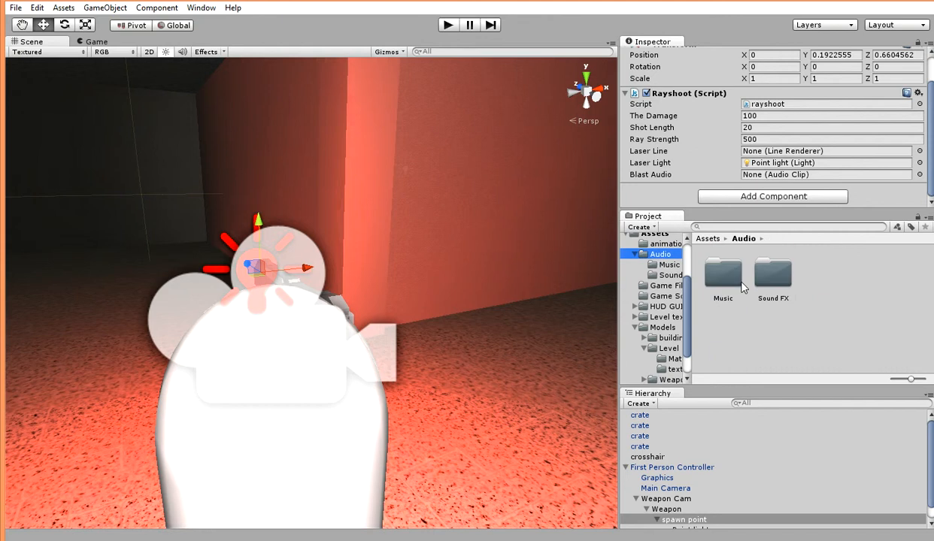
double_click(779, 276)
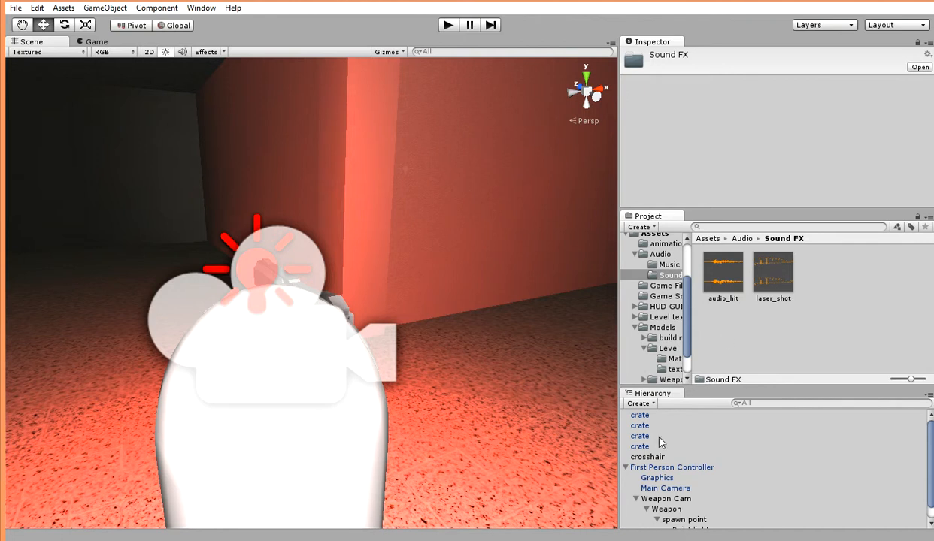
left_click(688, 520)
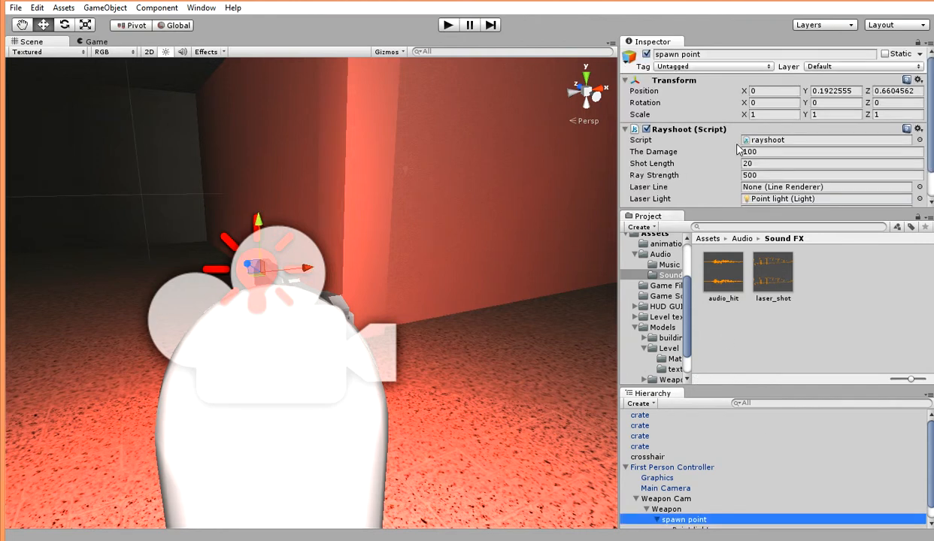
scroll(777, 174, "down", 2)
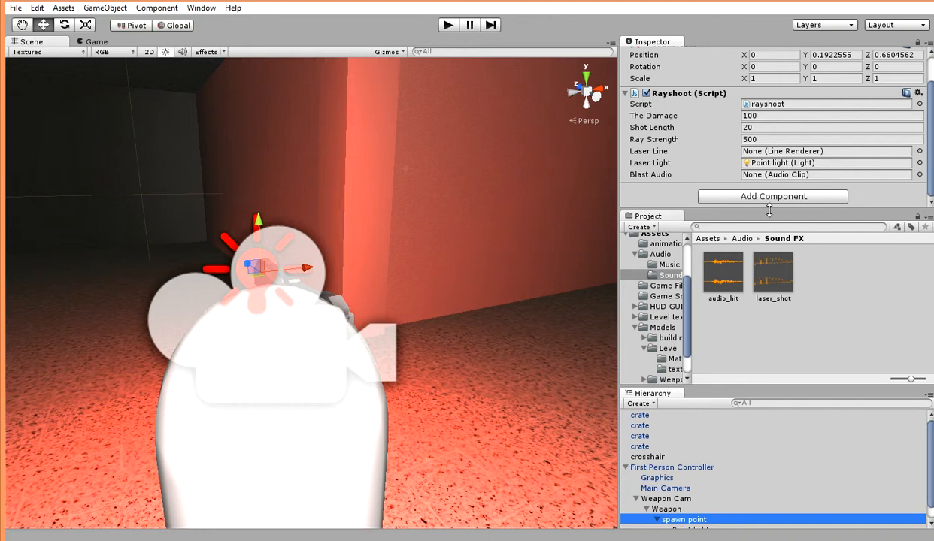
left_click_drag(775, 287, 771, 177)
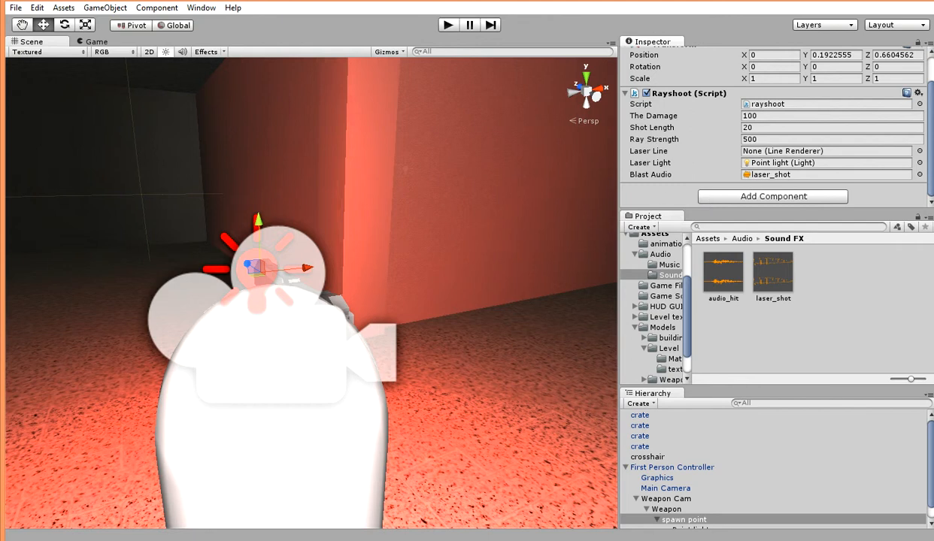
left_click(832, 540)
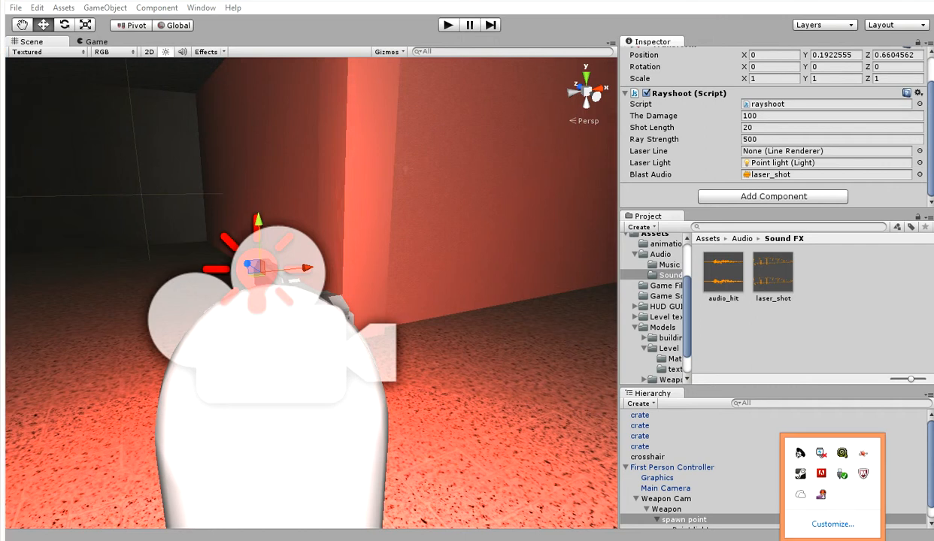
right_click(823, 498)
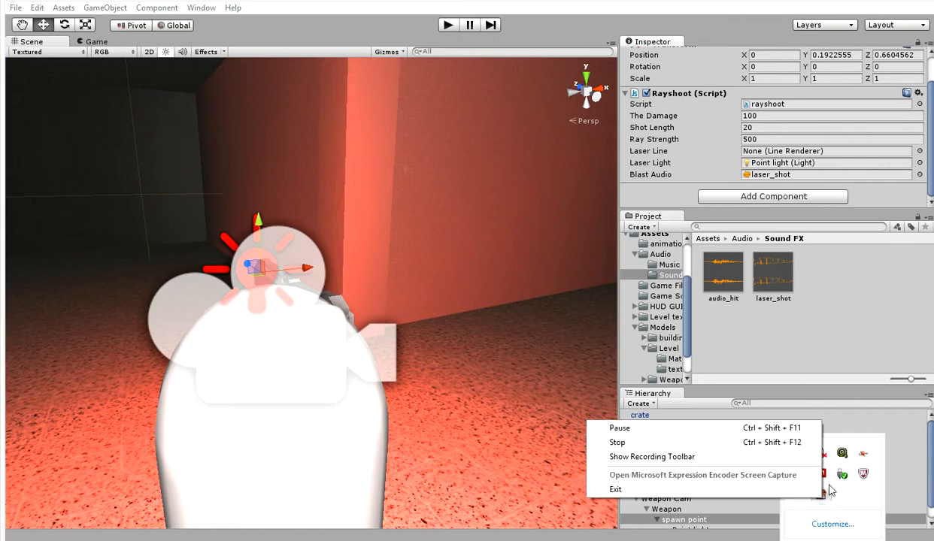